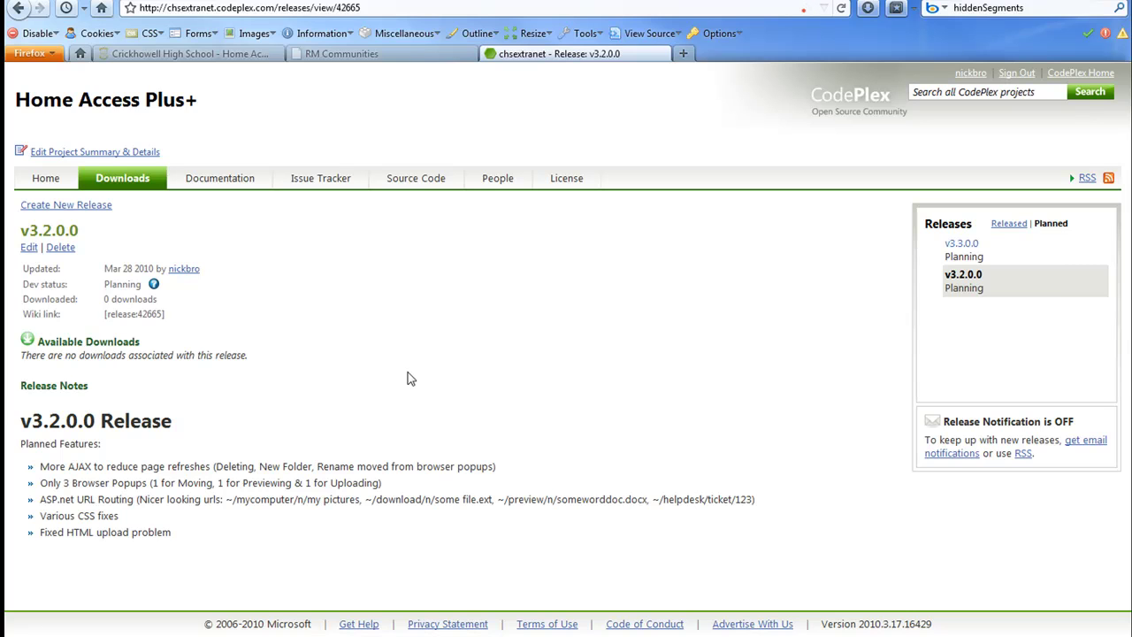
Step: Switch to the school's Home Access Plus+ home page and look over its announcement, details and service links
left_click(213, 55)
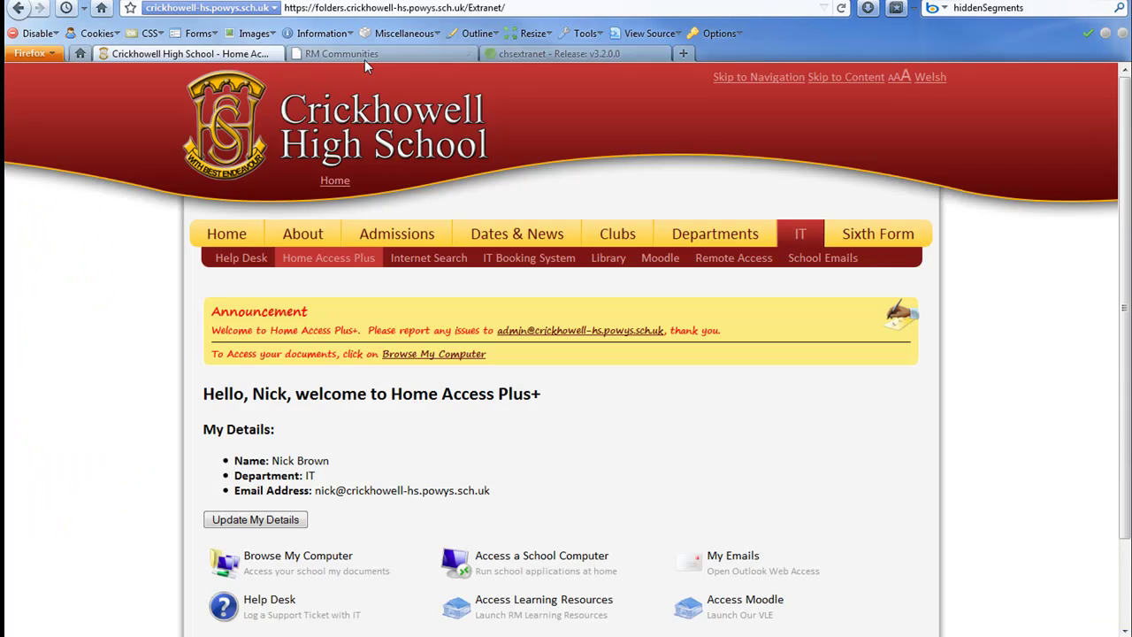
scroll(898, 421, "down", 2)
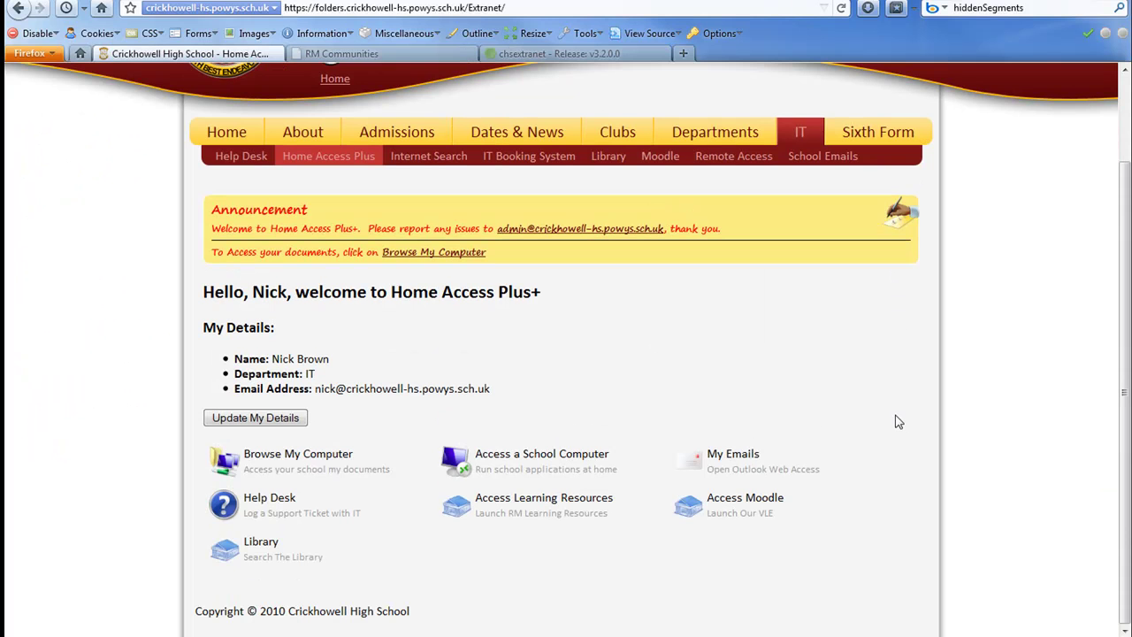
scroll(893, 433, "up", 2)
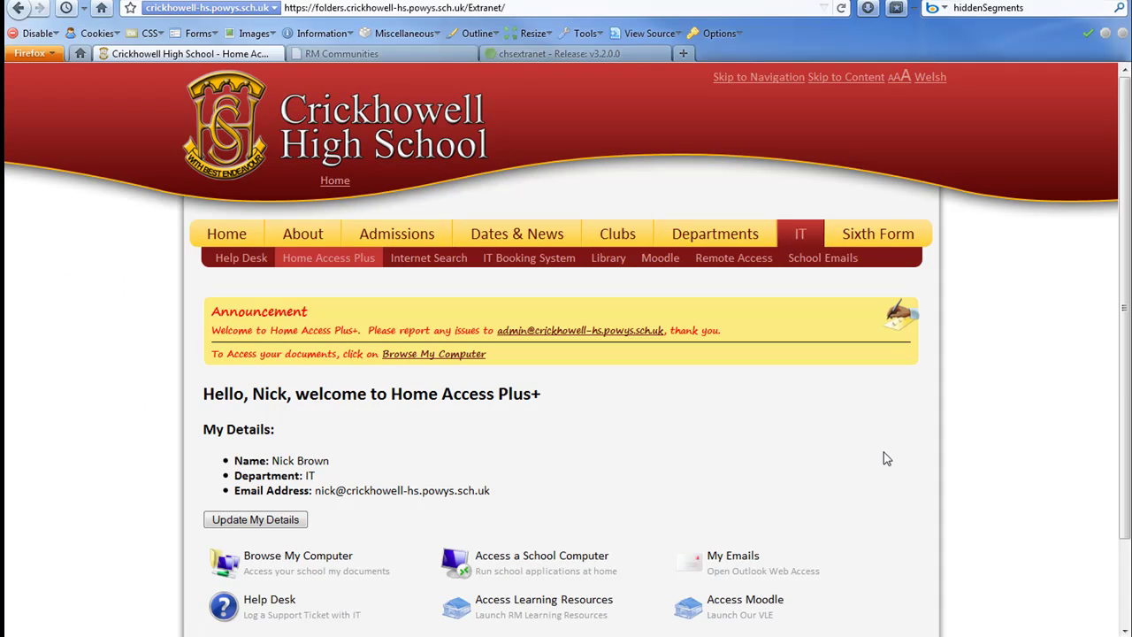
scroll(619, 451, "down", 2)
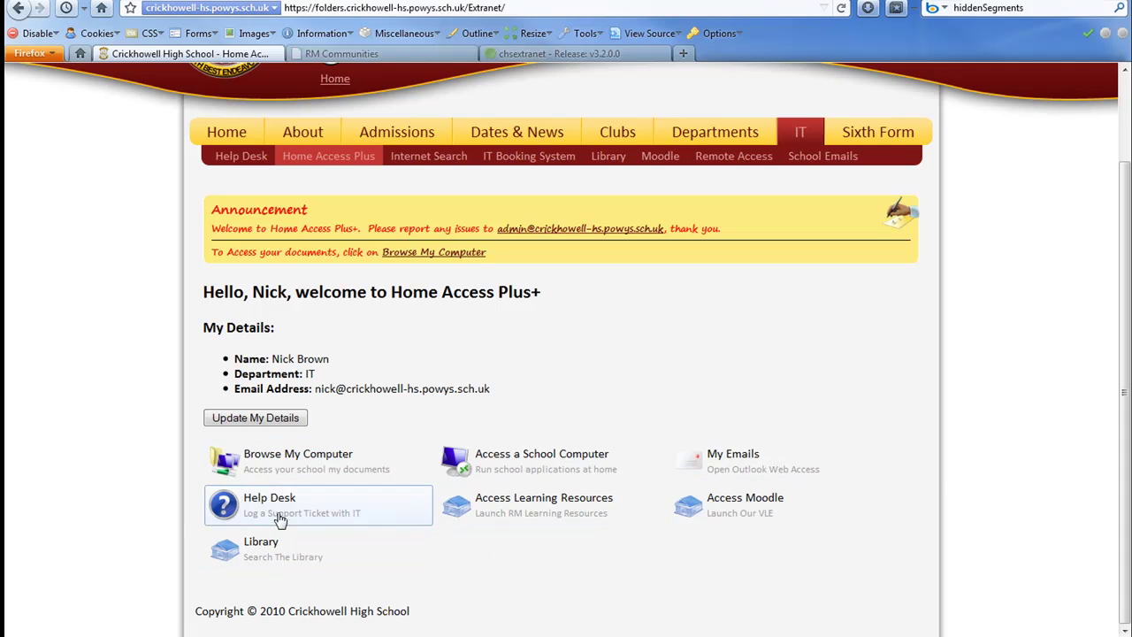
Step: Browse My Computer, open My Documents and look through its folders and files to the end of the list
left_click(284, 468)
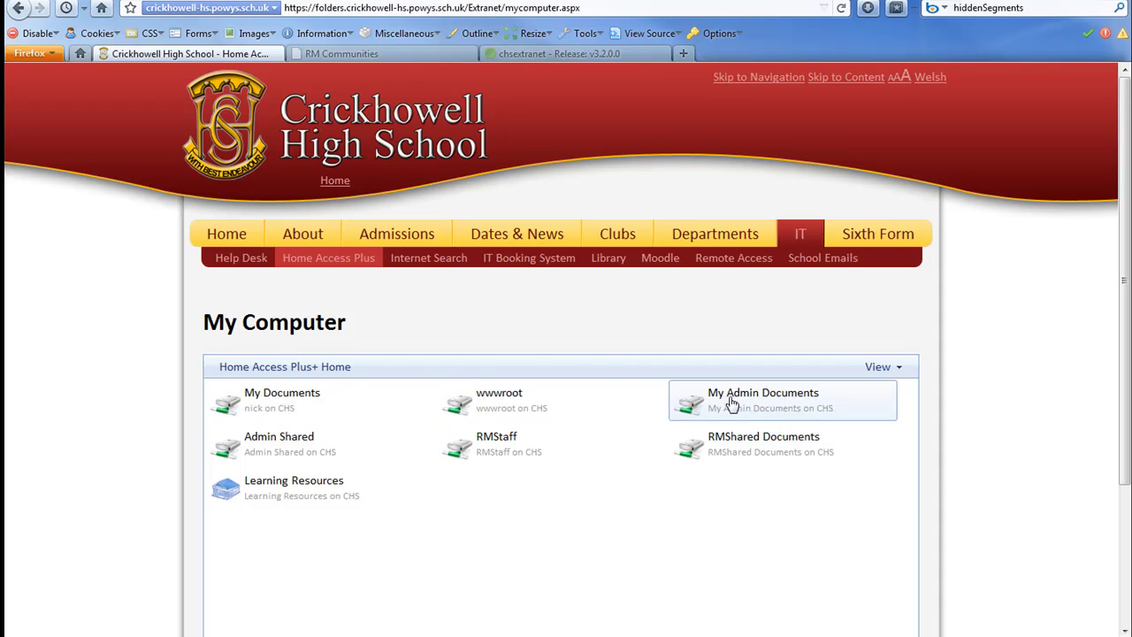
left_click(300, 416)
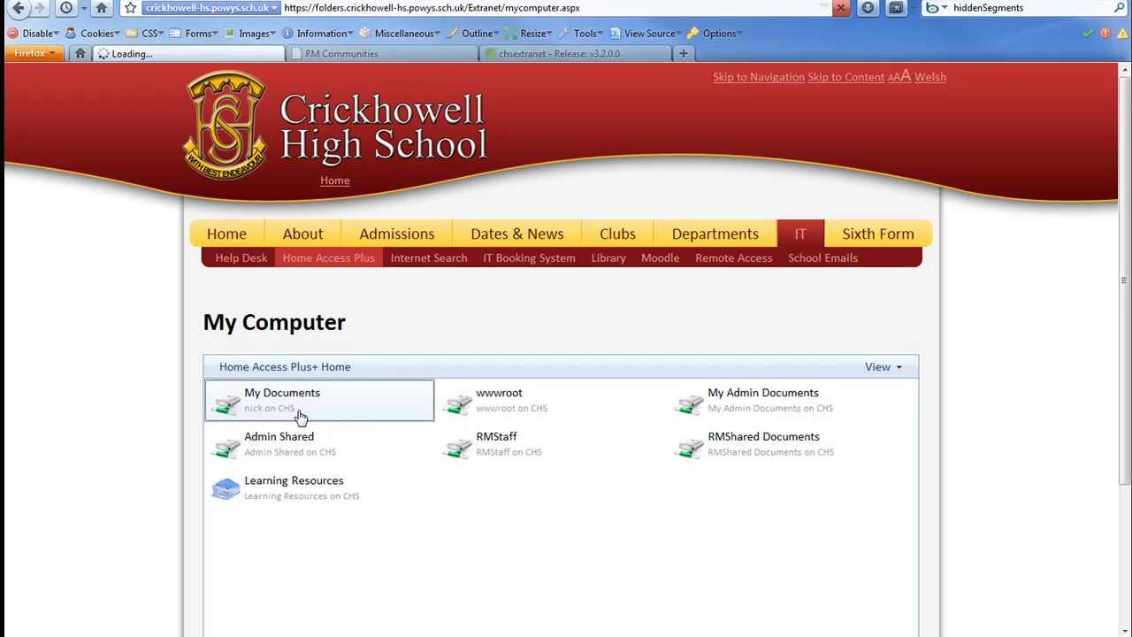
scroll(964, 456, "down", 4)
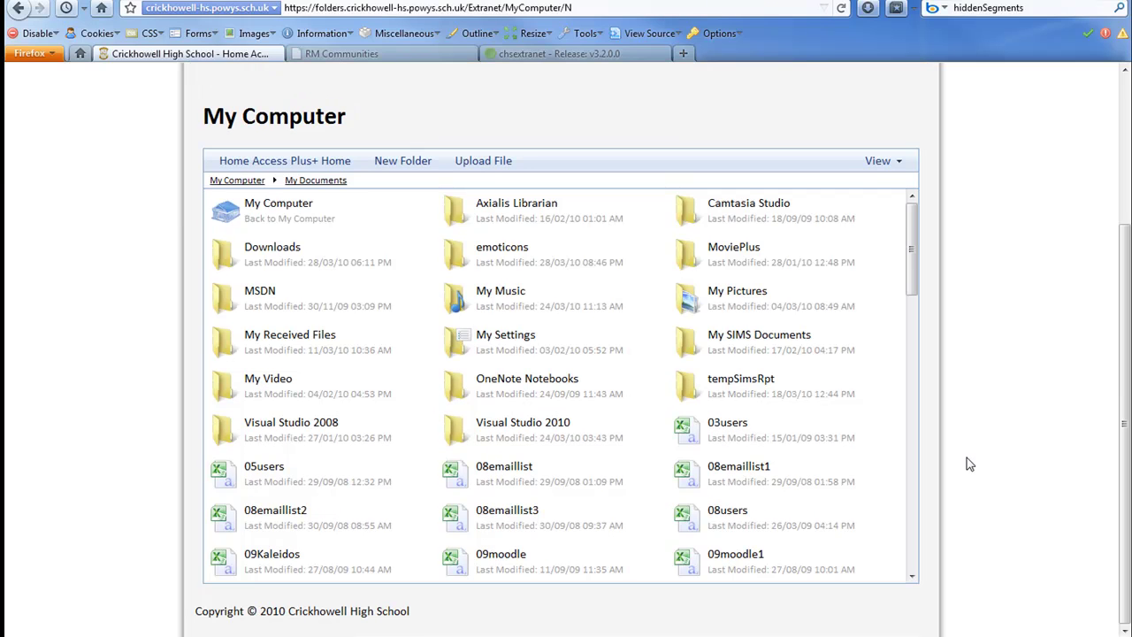
left_click_drag(912, 231, 920, 557)
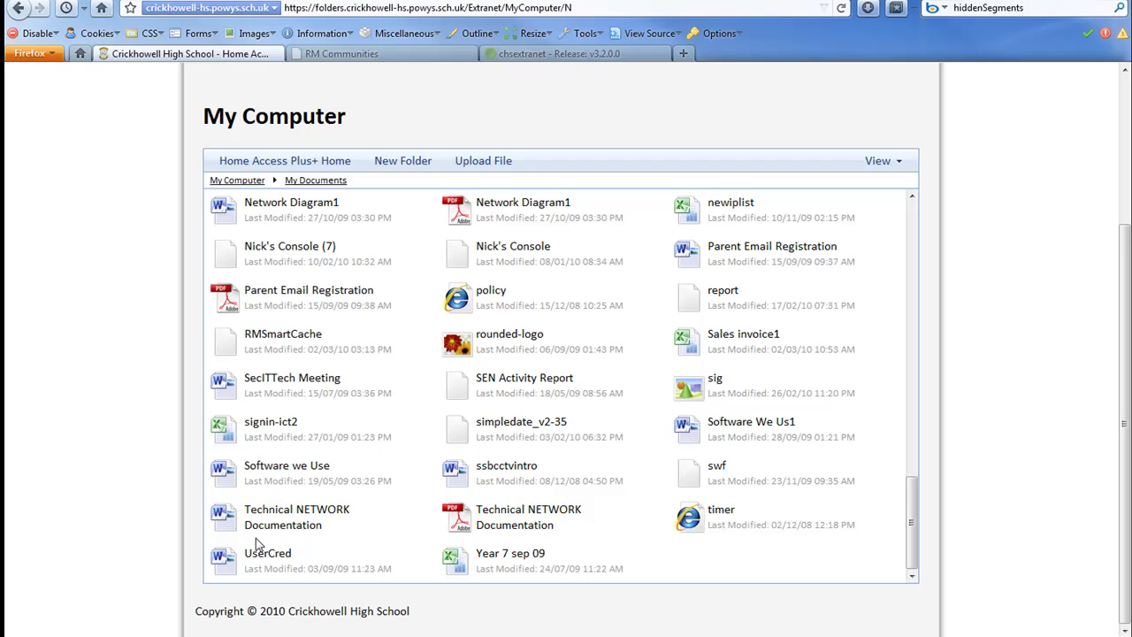
Step: Try the List and Icons views on My Documents, and return to the Tiles view
left_click(887, 162)
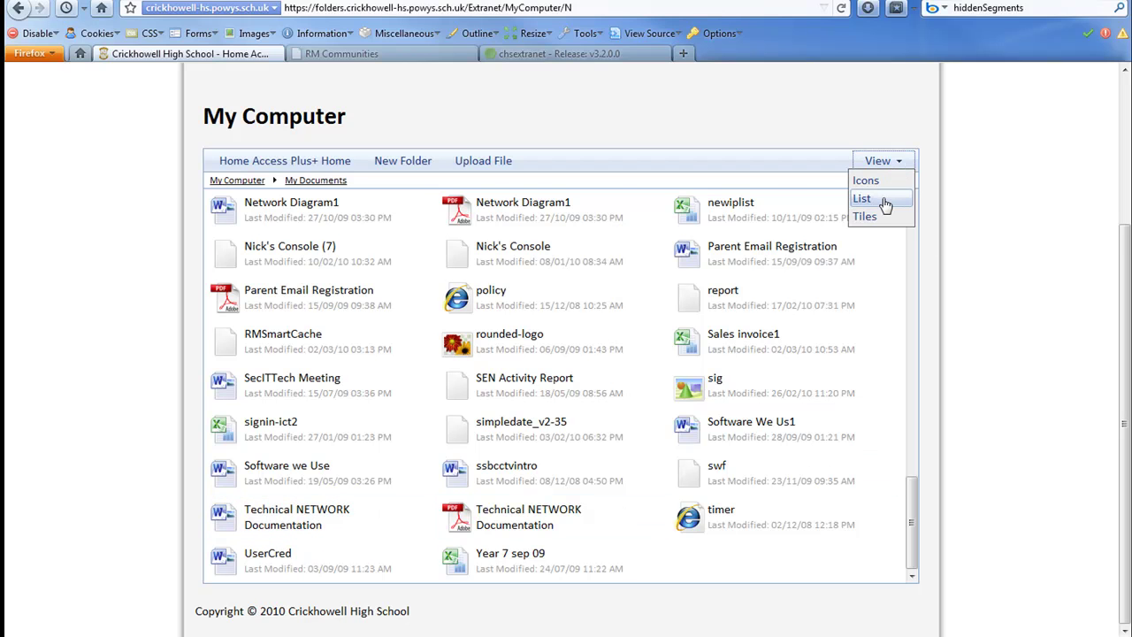
left_click(885, 200)
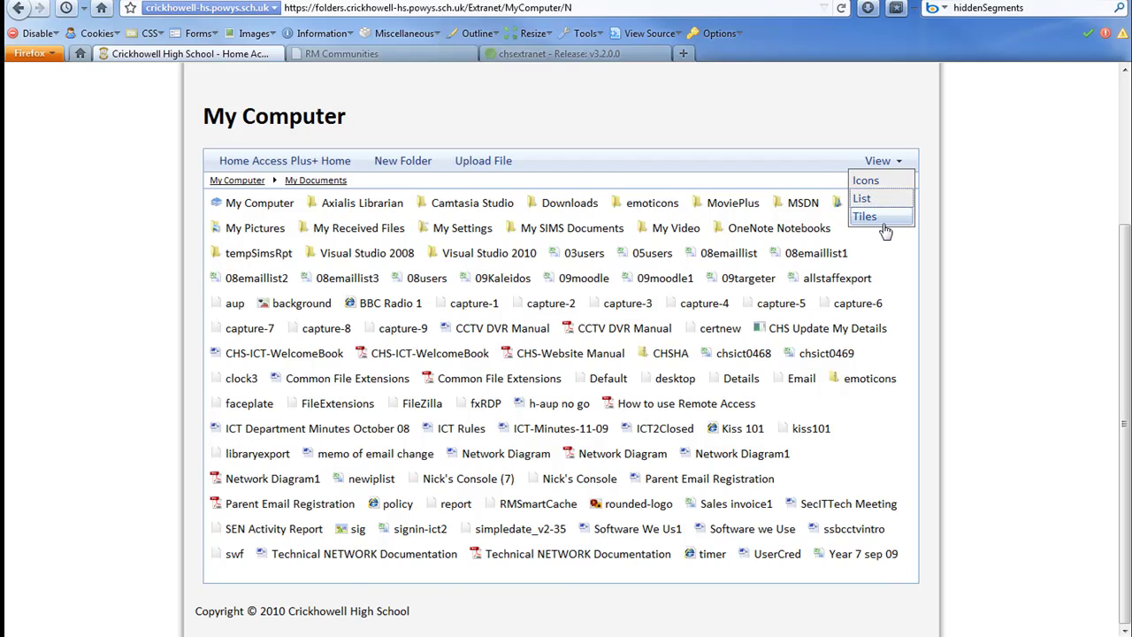
left_click(888, 186)
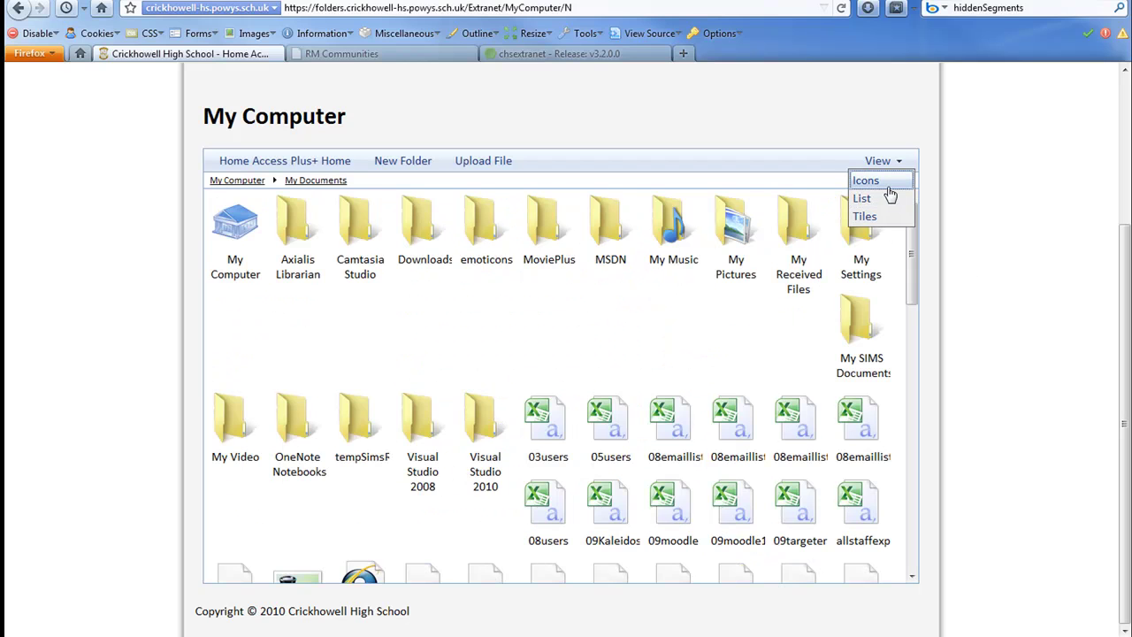
left_click(887, 215)
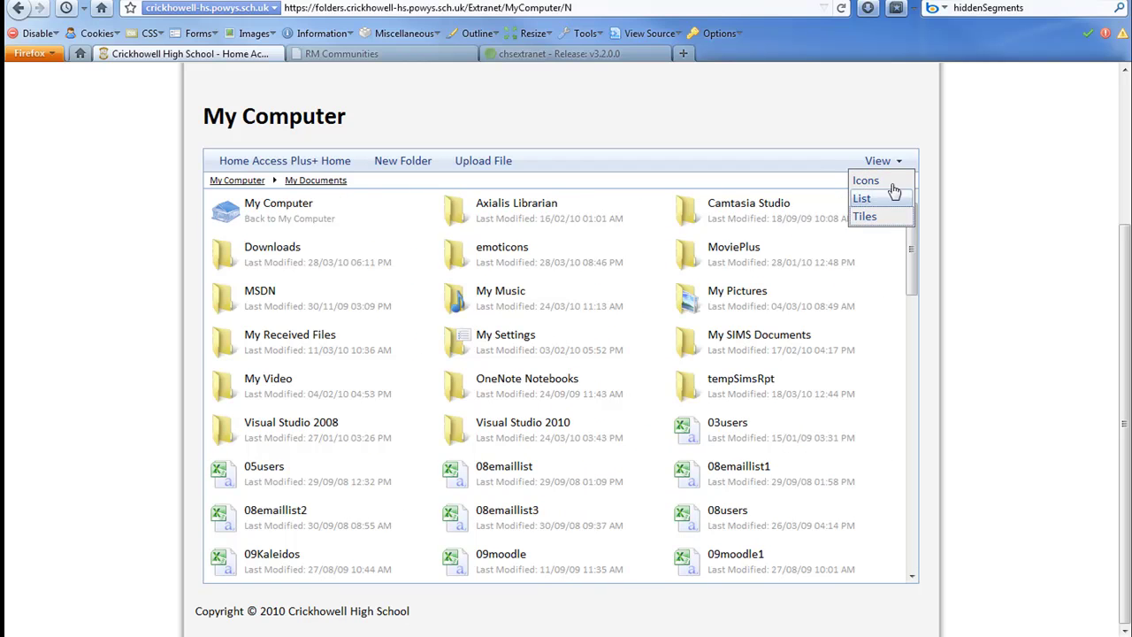
left_click(893, 164)
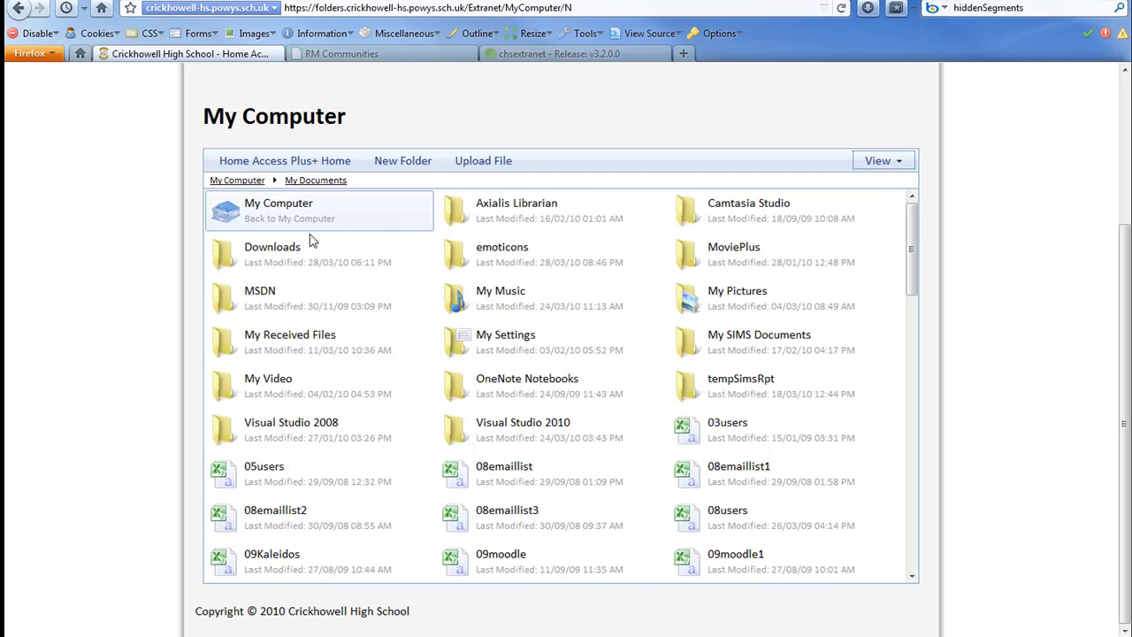
Step: Open the emoticons folder in My Documents and zip the emoticons subfolder inside it
left_click_drag(915, 253, 884, 220)
double_click(548, 253)
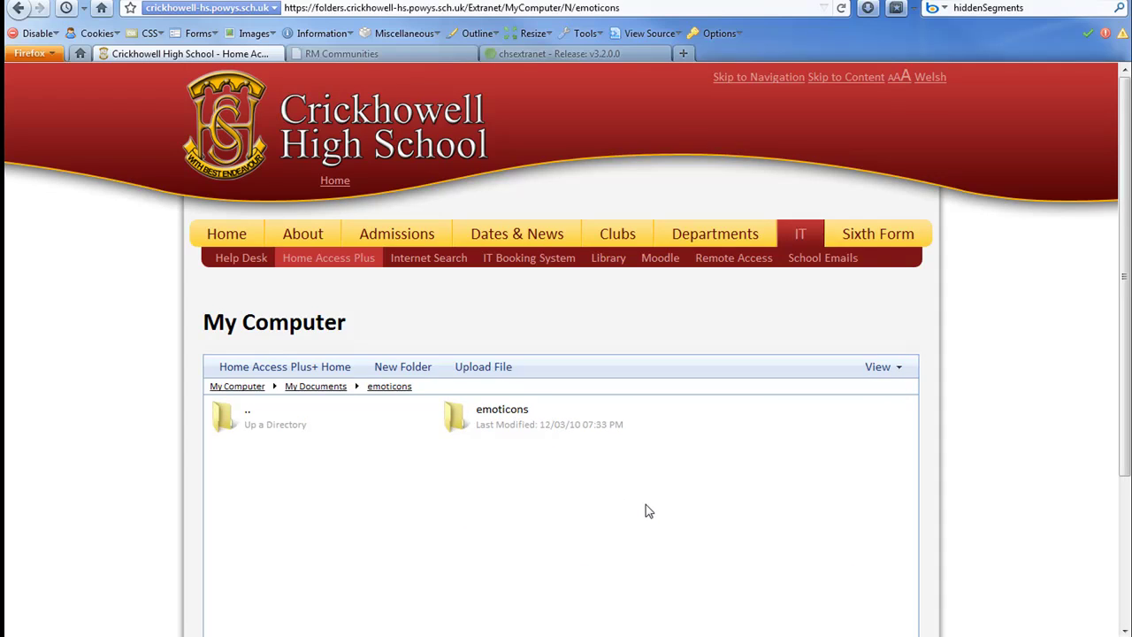
scroll(651, 502, "down", 3)
right_click(475, 244)
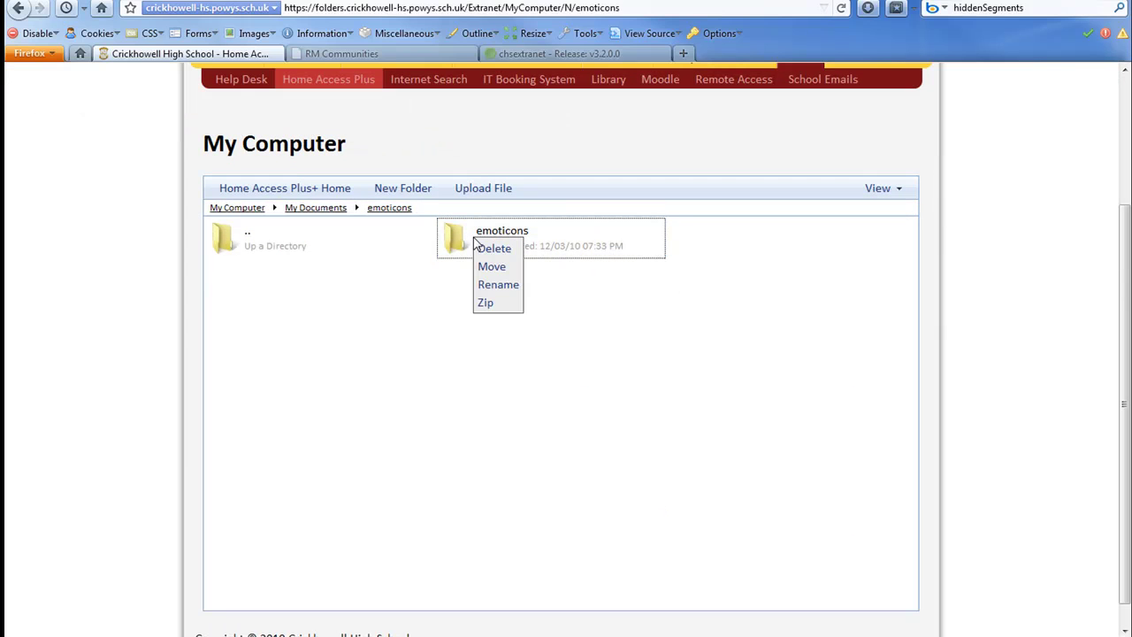
left_click(489, 304)
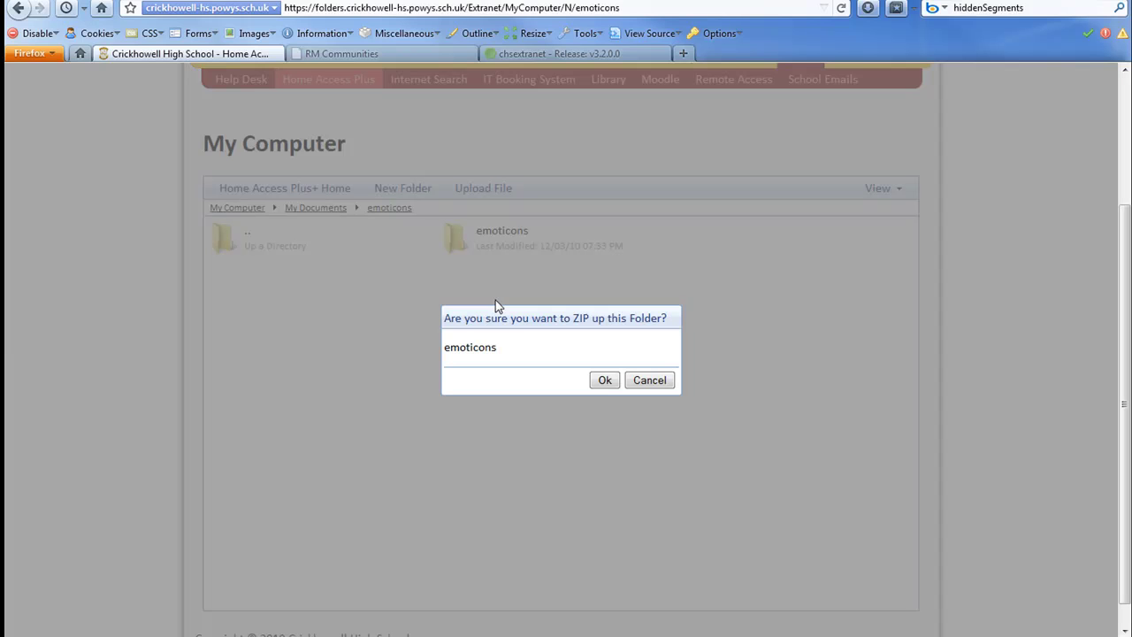
left_click(603, 387)
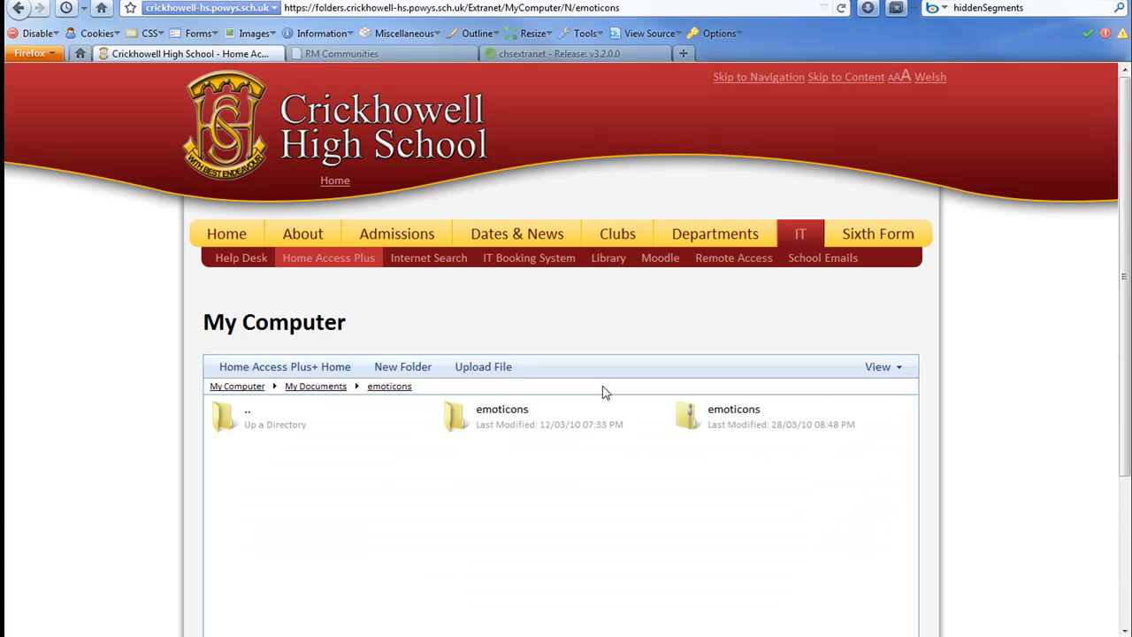
Step: Rename the emoticons.zip archive to emos.zip
right_click(775, 411)
left_click(783, 451)
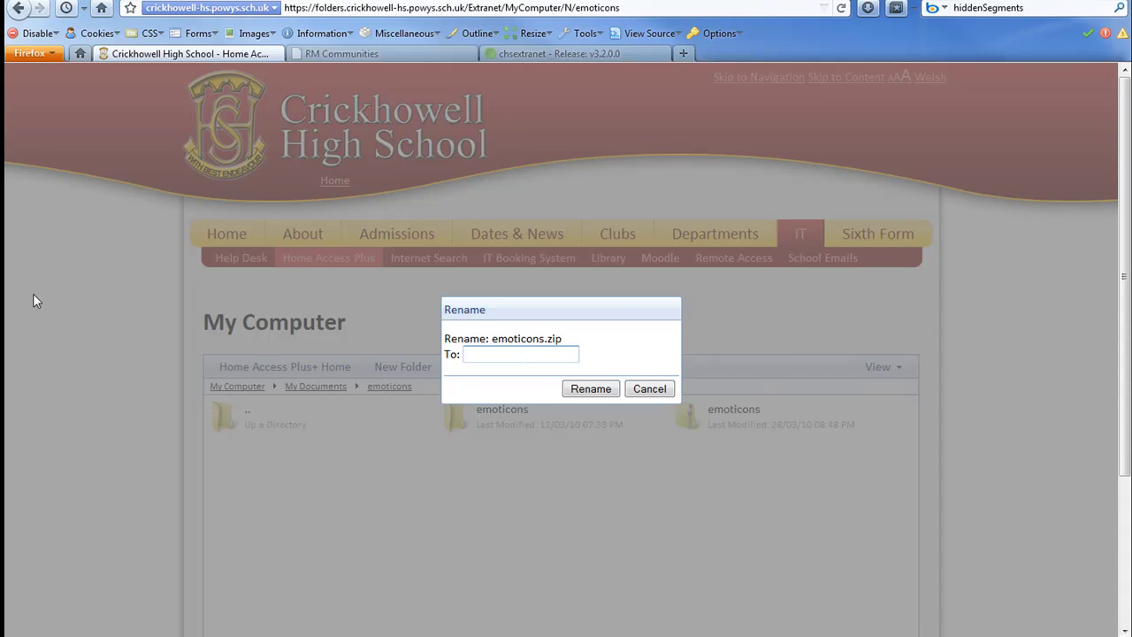
scroll(652, 351, "down", 3)
scroll(696, 394, "up", 3)
scroll(359, 379, "down", 3)
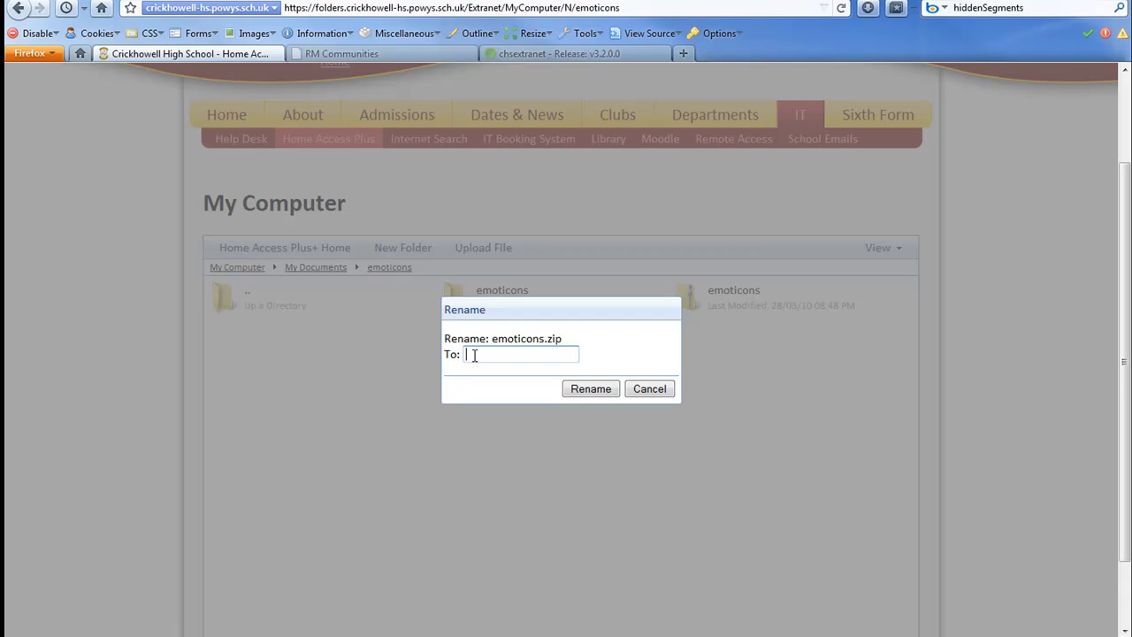
type("emos.zip")
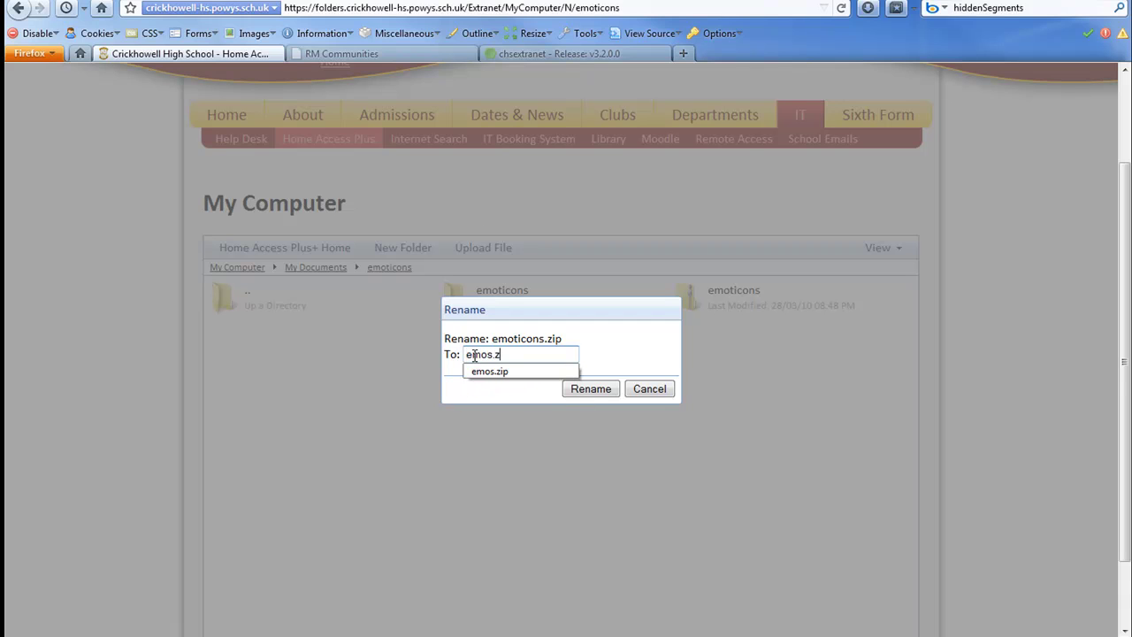
left_click(591, 390)
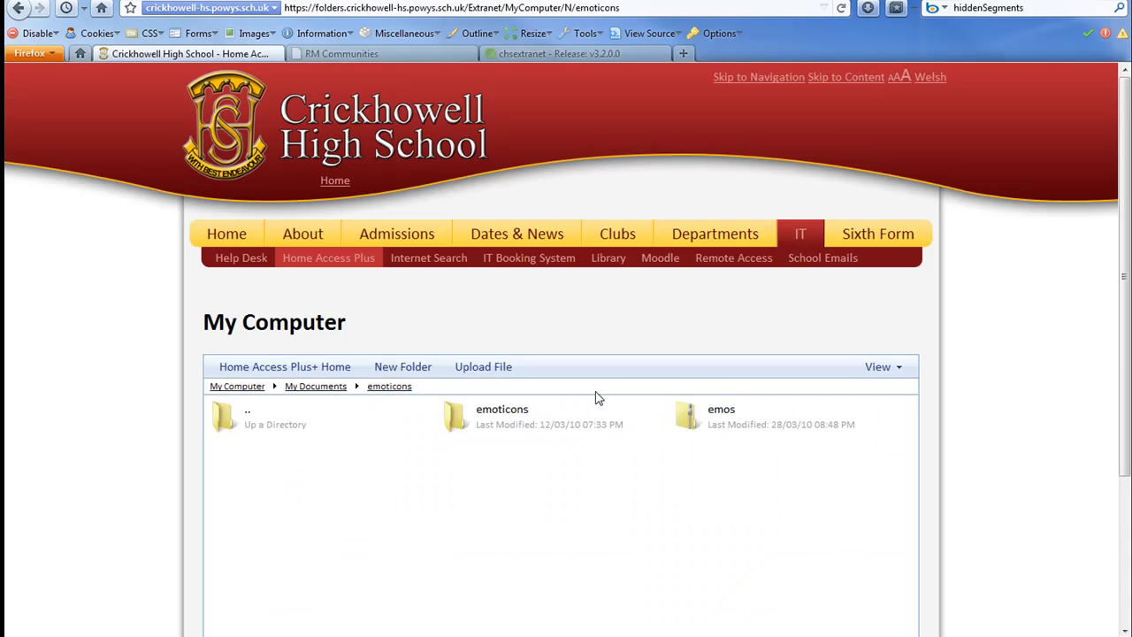
Step: Unzip emos.zip to a new folder
right_click(730, 421)
left_click(741, 478)
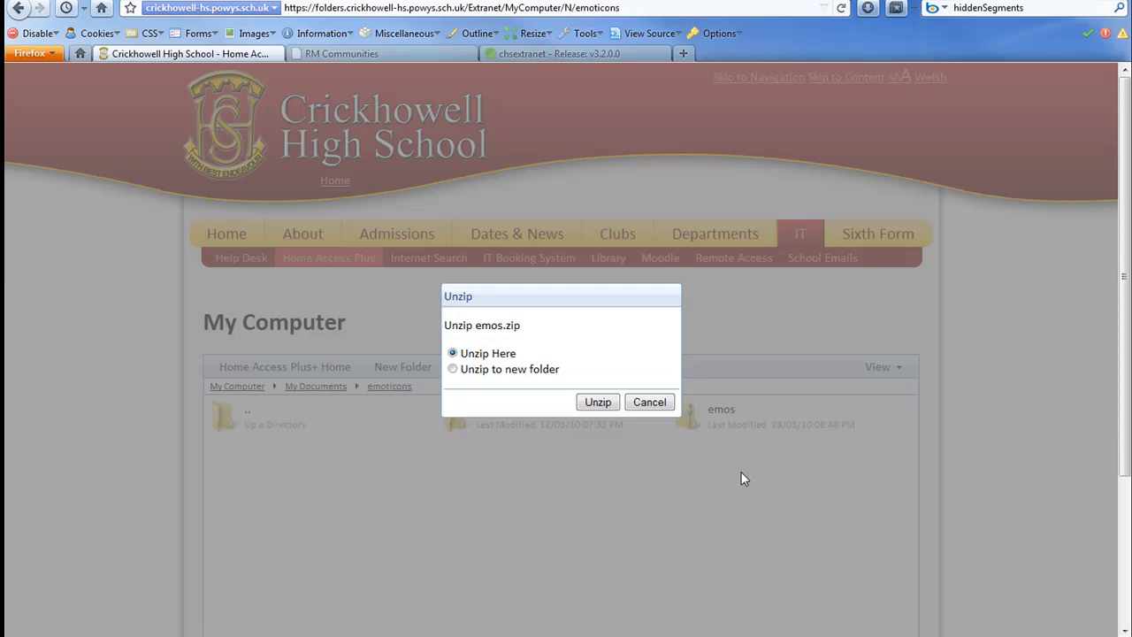
left_click(453, 369)
left_click(588, 405)
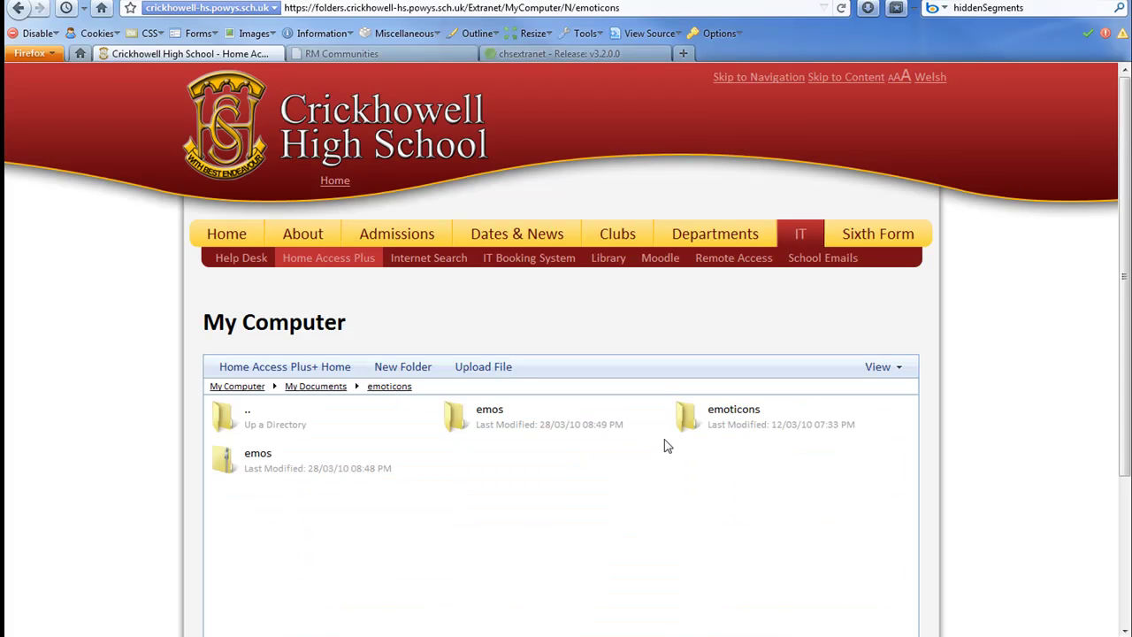
Step: Look through the image files in the extracted emos folder and return to the emoticons folder
double_click(633, 437)
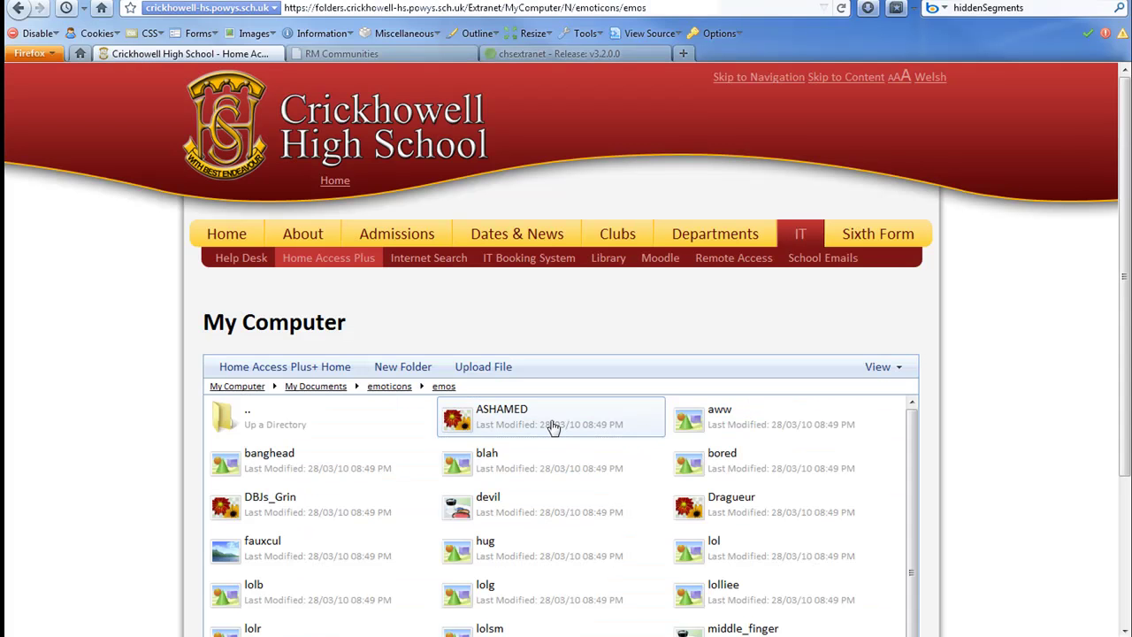
scroll(950, 462, "down", 4)
left_click_drag(913, 339, 891, 265)
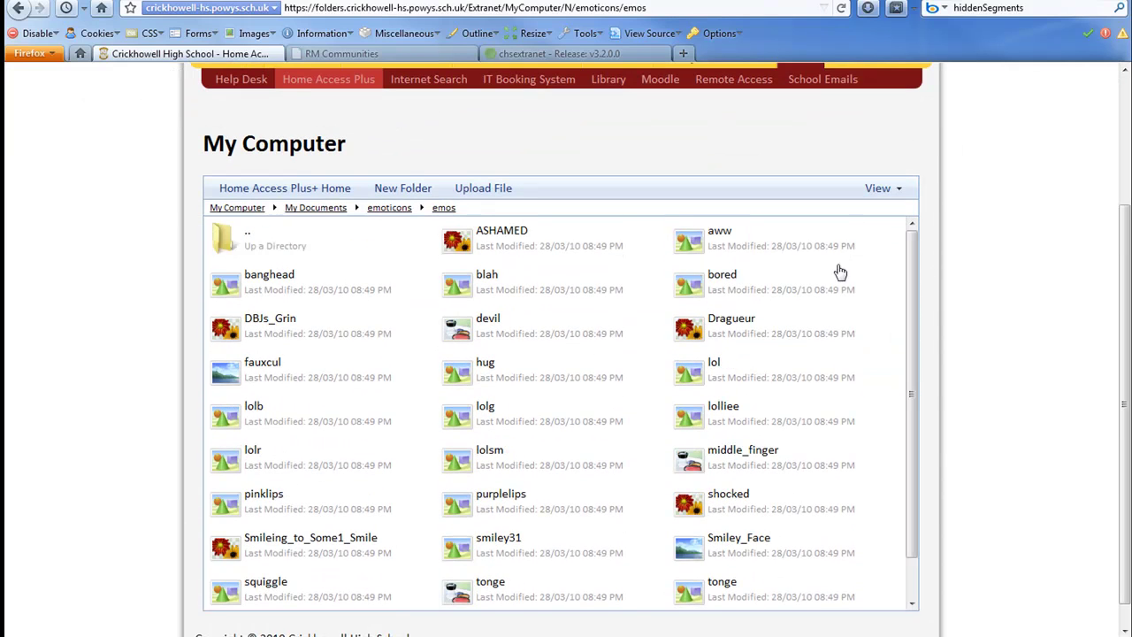
key("alt+Left")
Step: Delete the extracted emos folder from the emoticons folder
right_click(472, 408)
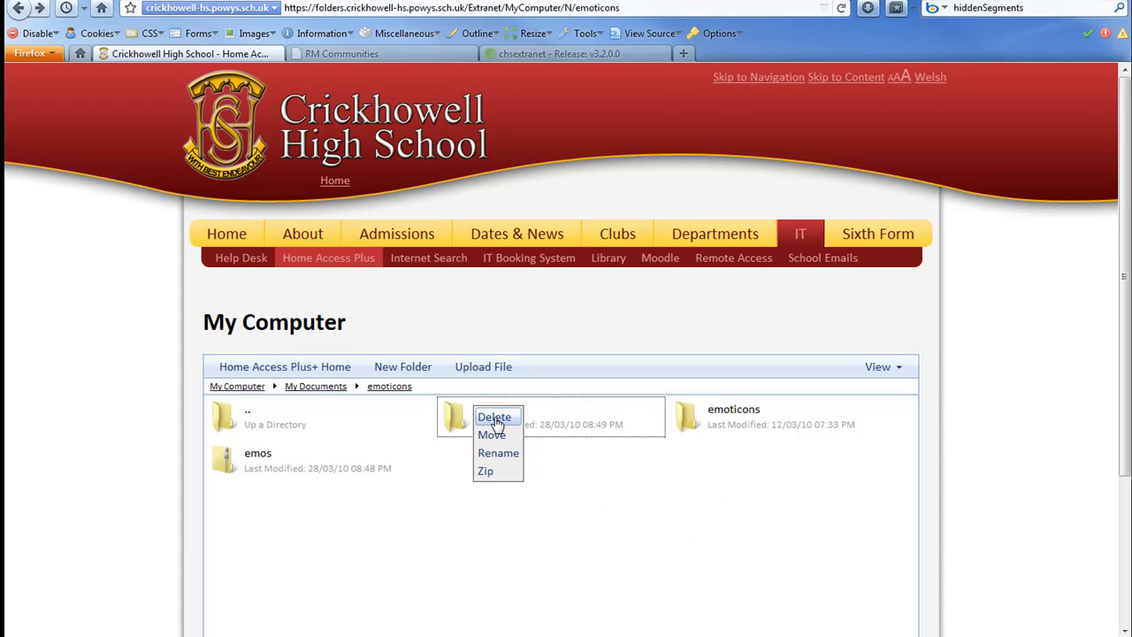
left_click(494, 418)
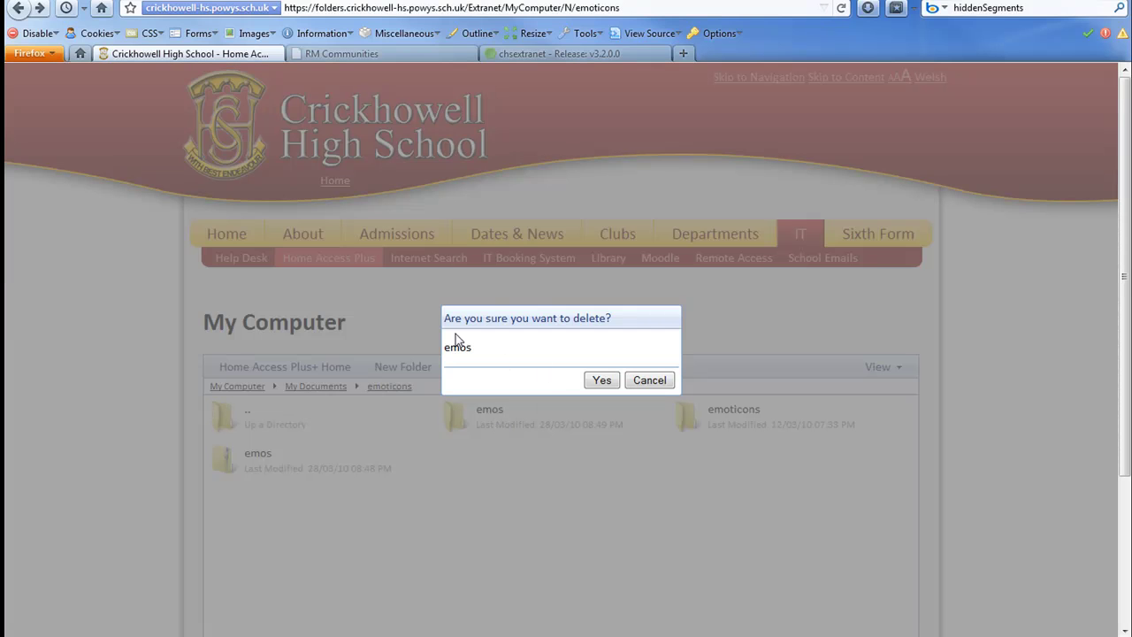
left_click(595, 383)
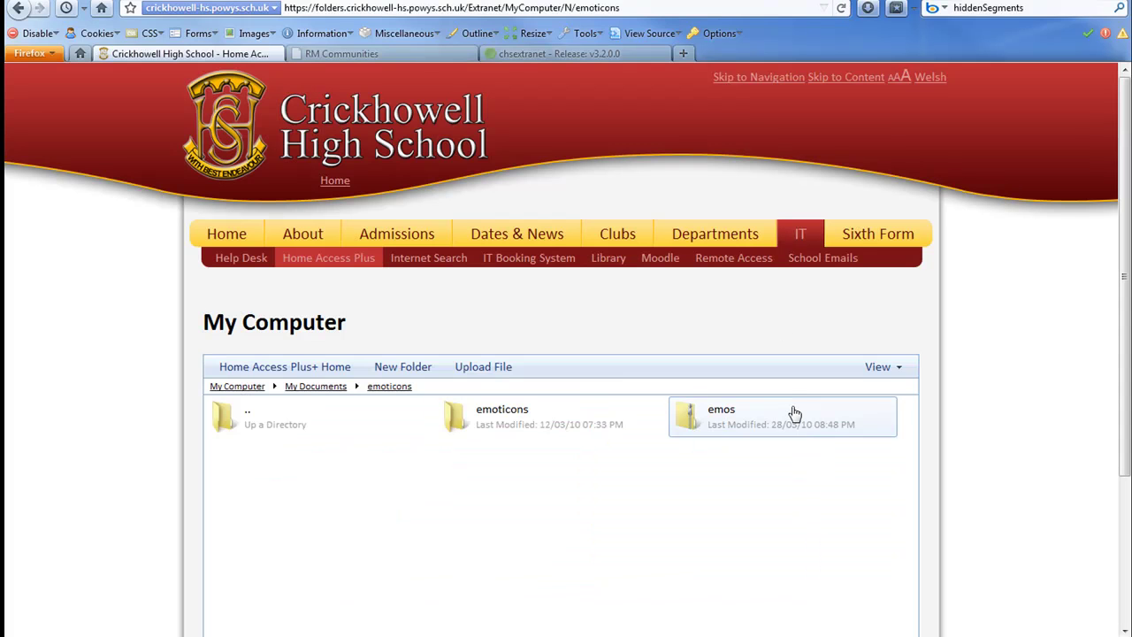
Step: Delete the emos.zip archive from the emoticons folder
right_click(793, 407)
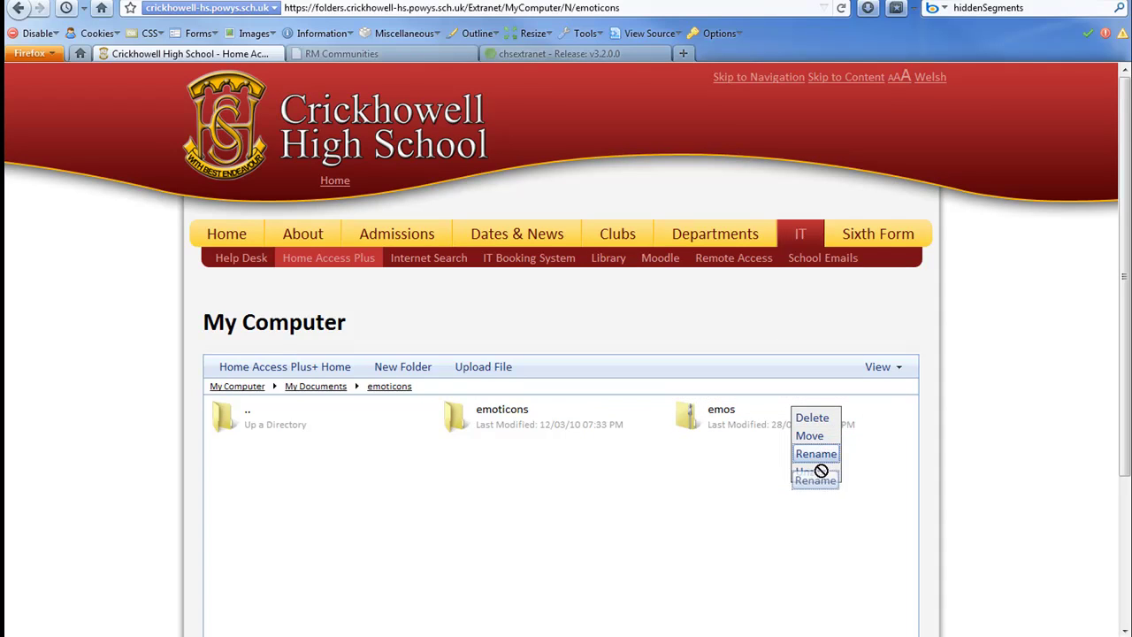
left_click(818, 417)
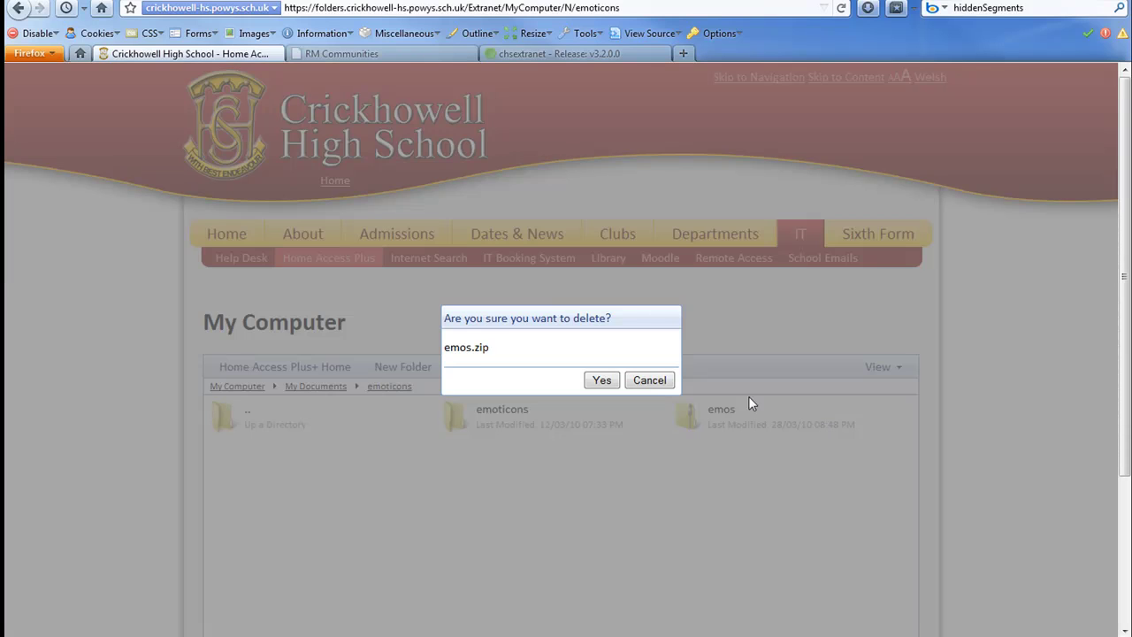
left_click(601, 380)
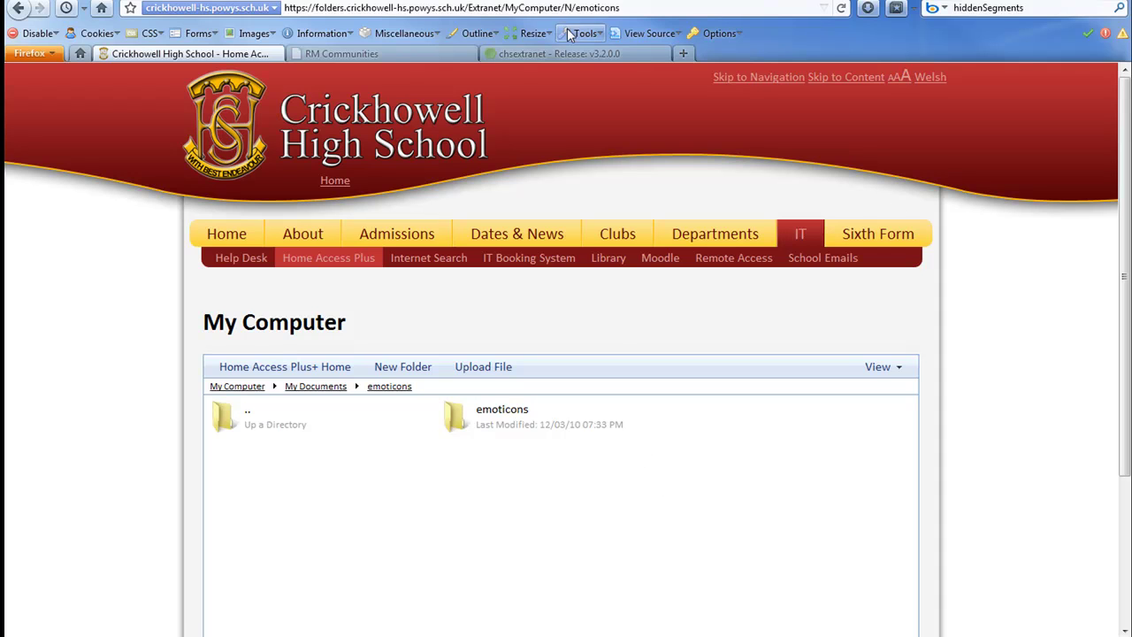
left_click(470, 7)
left_click(445, 7)
left_click_drag(637, 7, 562, 8)
left_click(562, 7)
Step: Return to the My Documents folder and open an HTML preview of the Technical NETWORK Documentation Word file
mouse_move(589, 255)
left_click(435, 370)
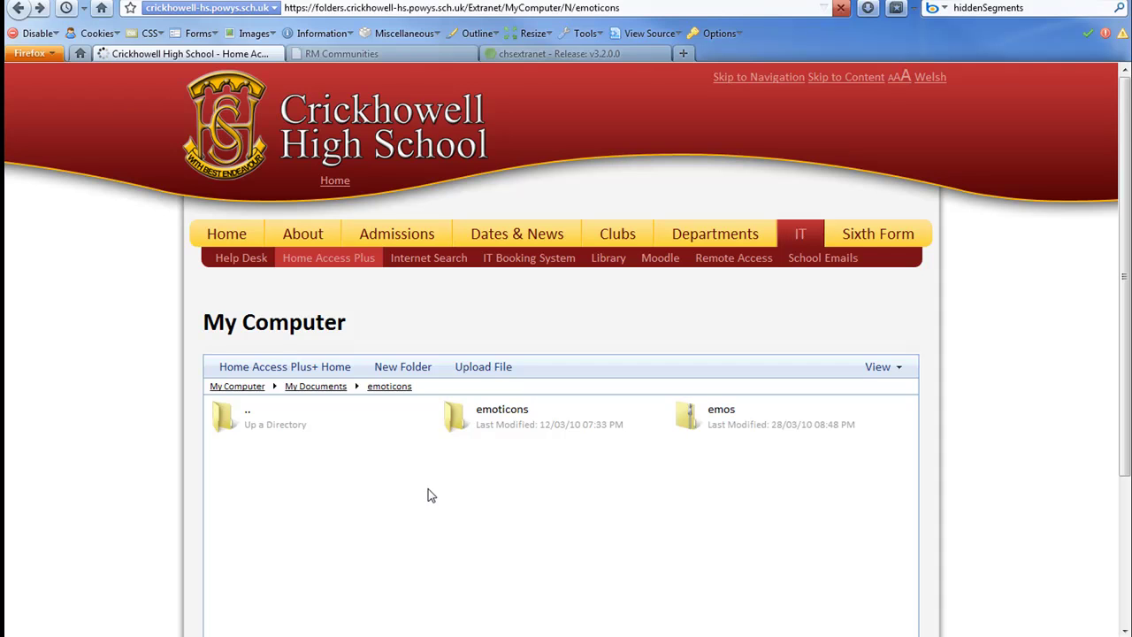
scroll(427, 495, "down", 4)
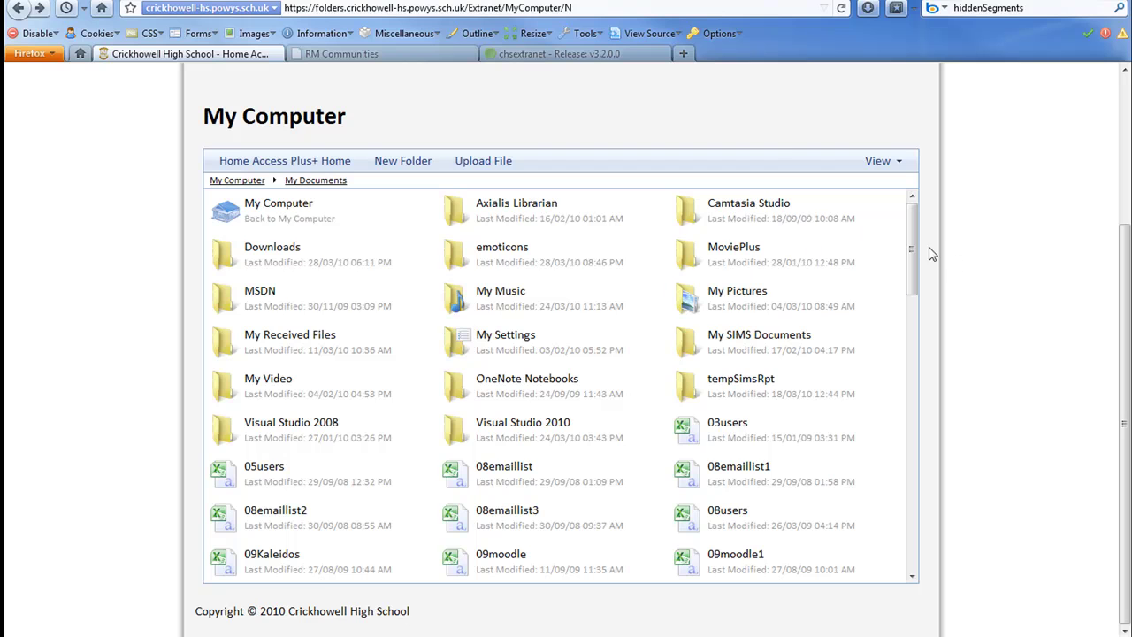
left_click_drag(914, 245, 914, 520)
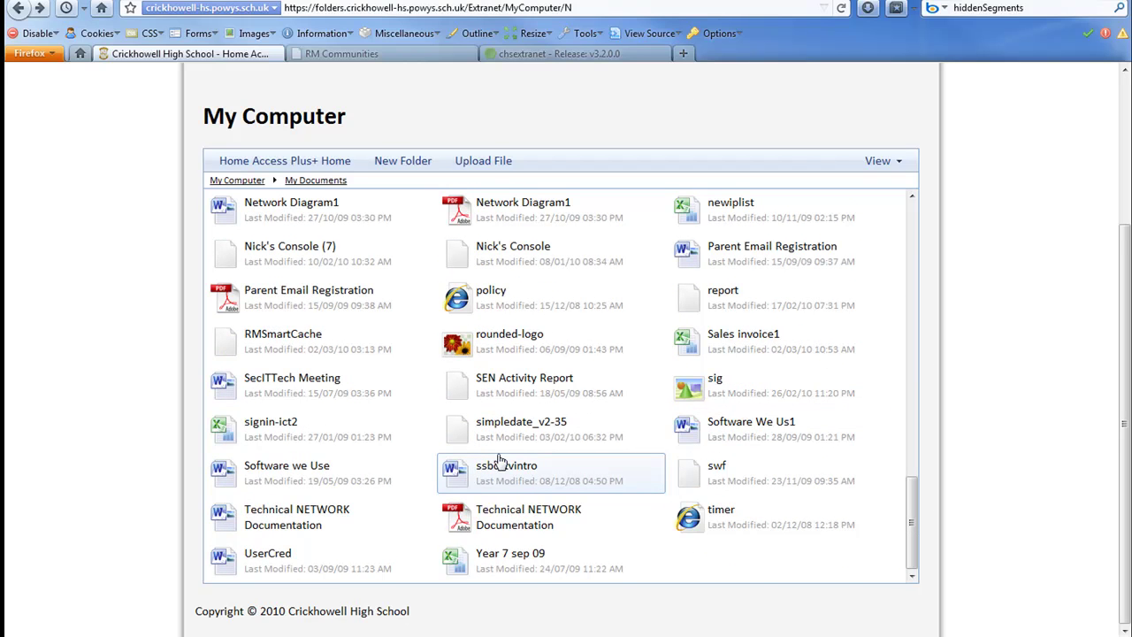
right_click(298, 462)
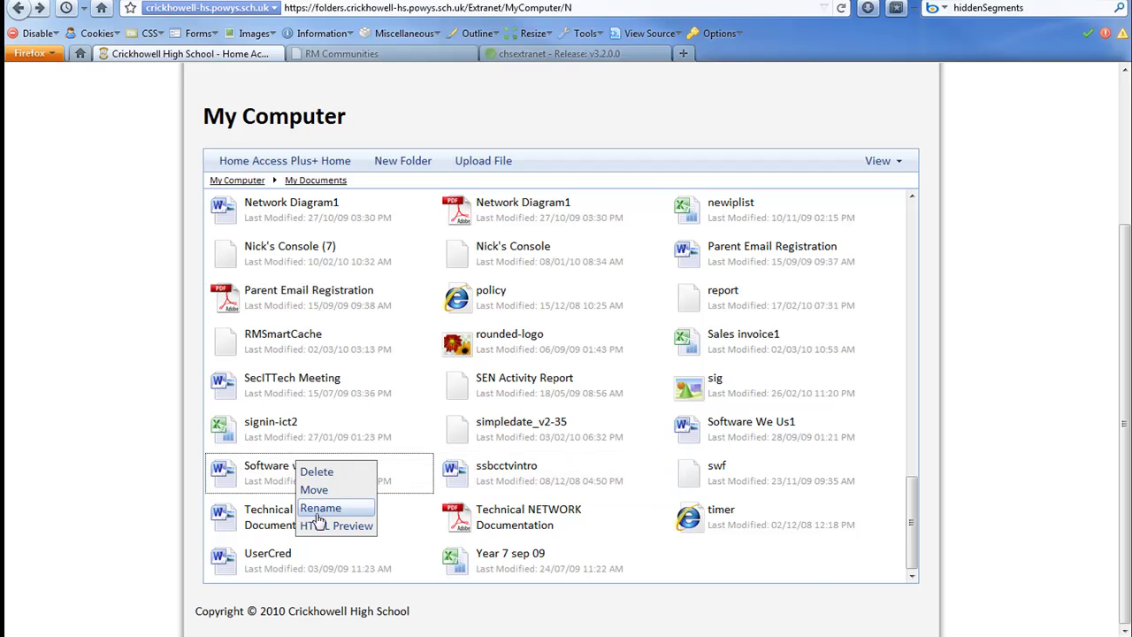
right_click(249, 520)
left_click(278, 585)
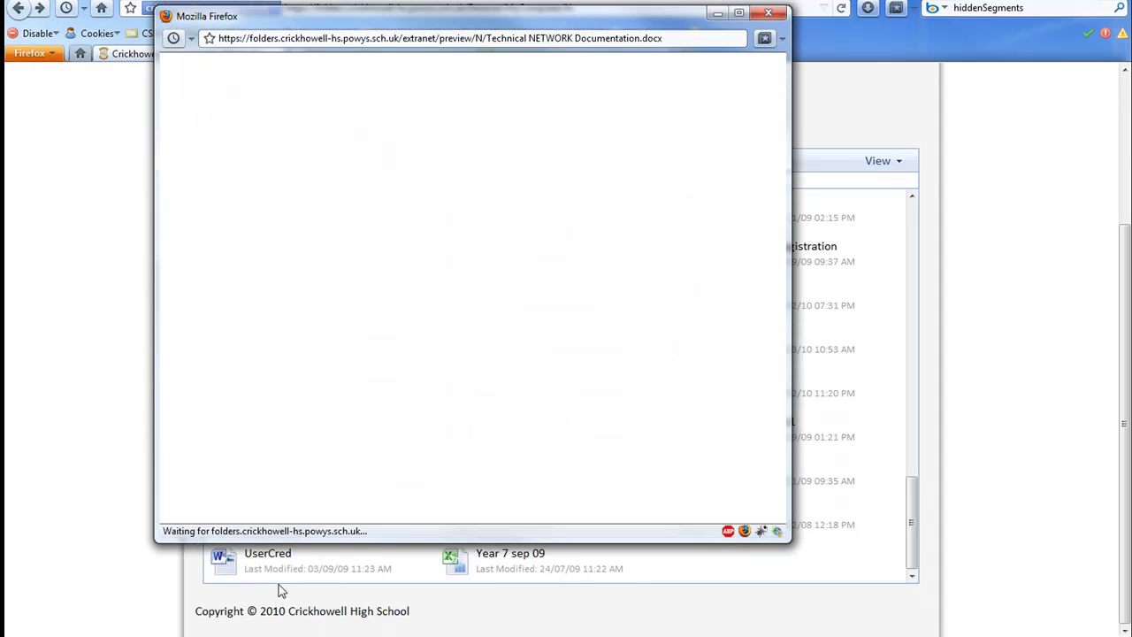
Step: Examine the address and contents of the Technical NETWORK Documentation preview, and close the preview window
left_click(580, 42)
left_click(581, 42)
left_click_drag(590, 41, 743, 39)
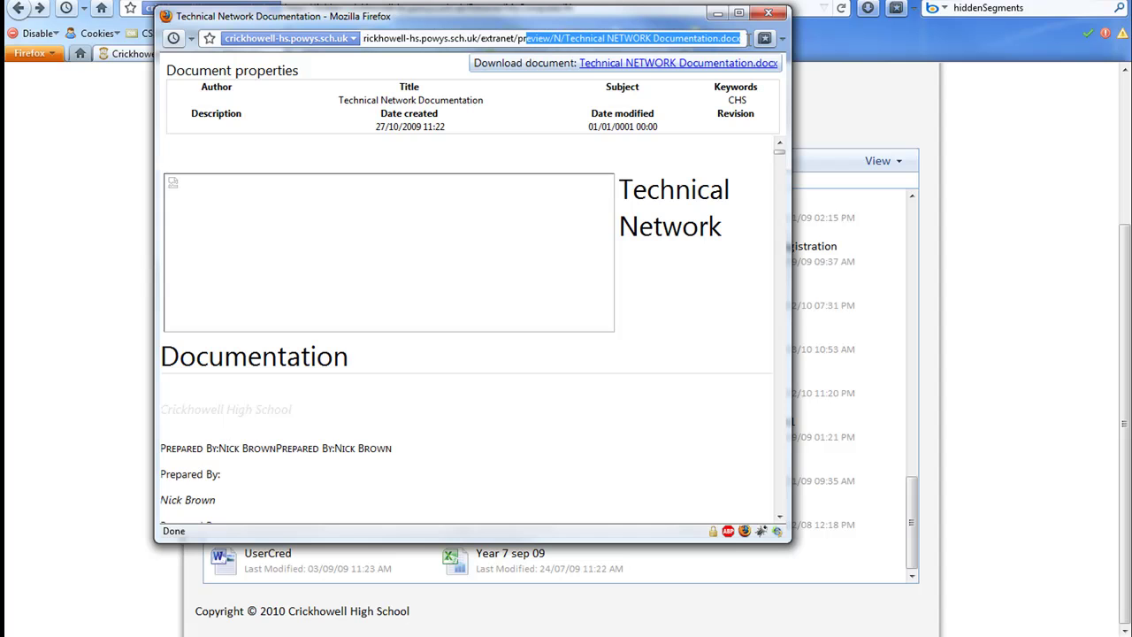
double_click(492, 41)
left_click(665, 212)
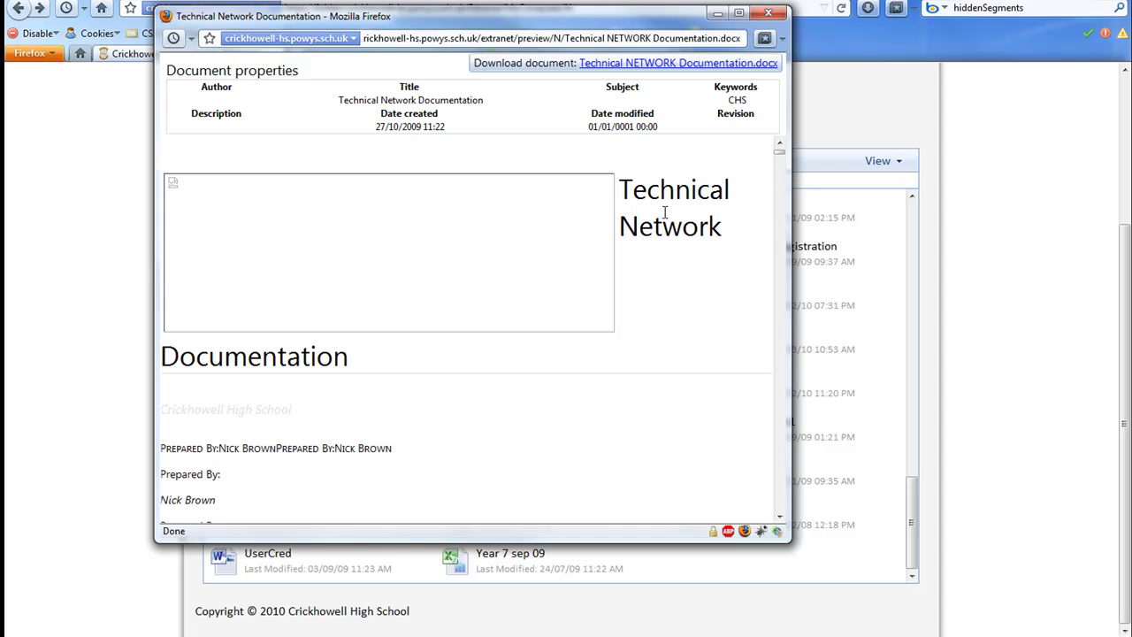
left_click_drag(779, 152, 780, 105)
left_click(768, 12)
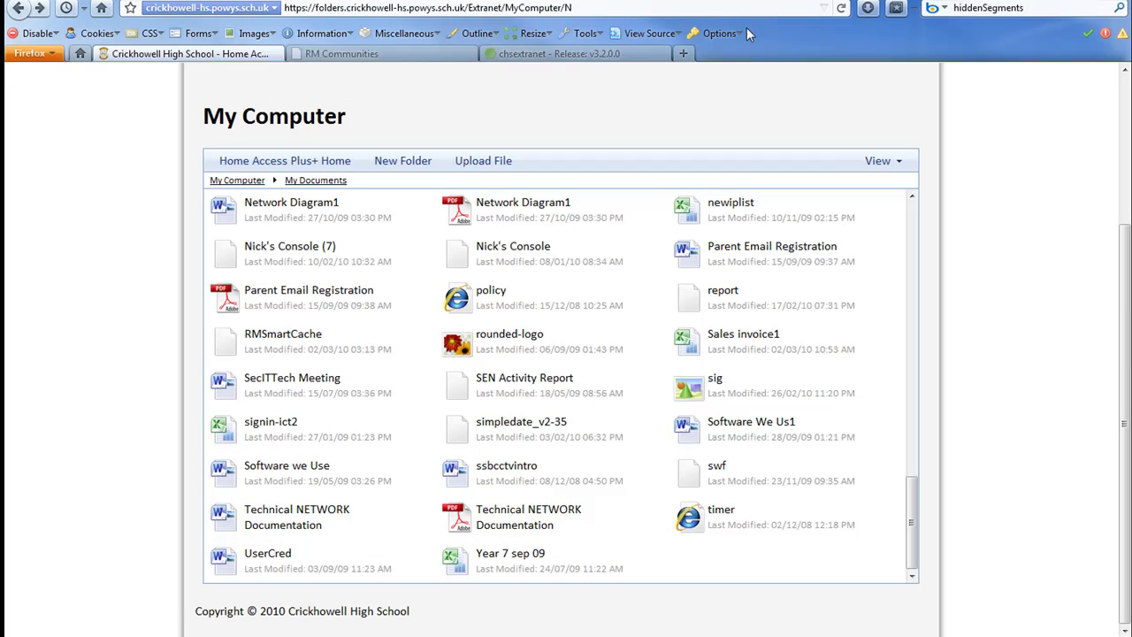
Step: Open an HTML preview of the Year 7 sep 09 spreadsheet, look through its rows and close the preview
right_click(488, 564)
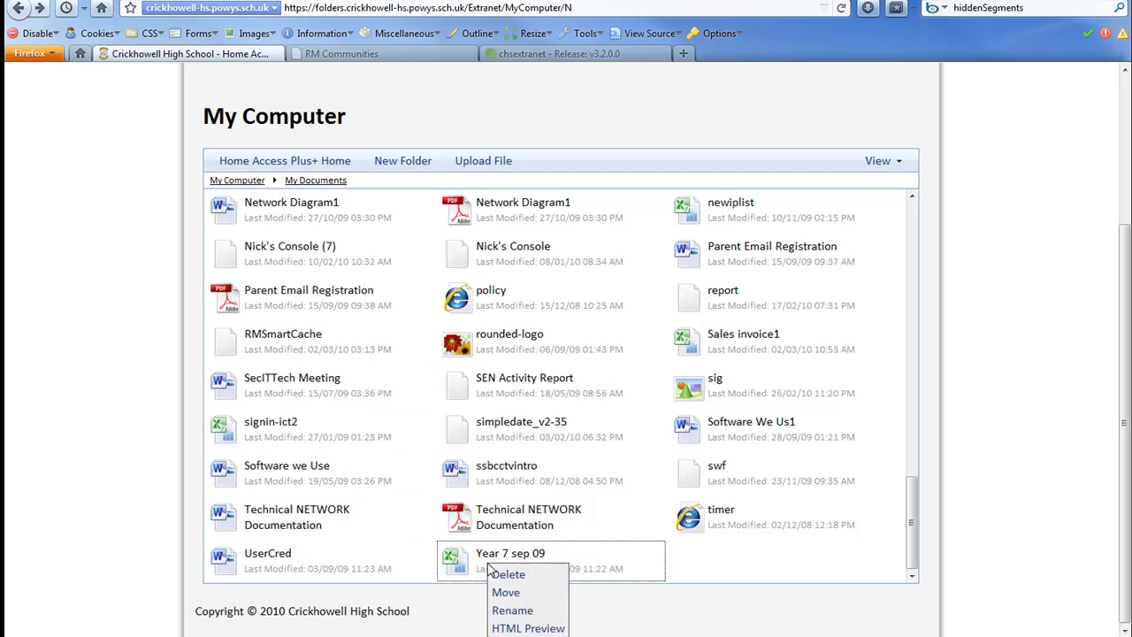
left_click(519, 627)
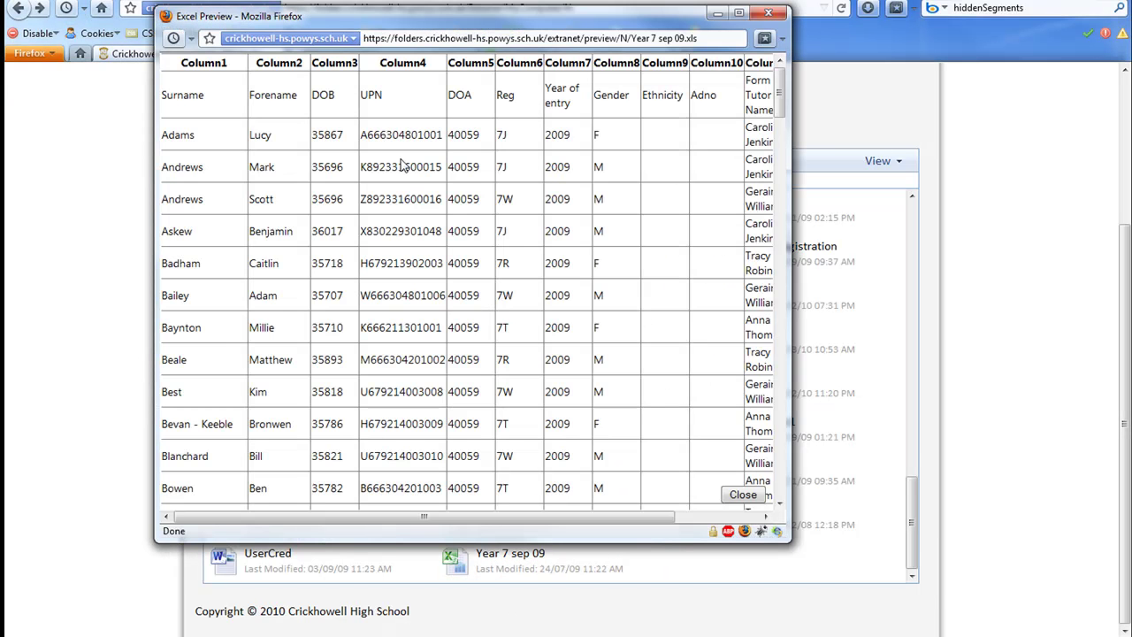
mouse_move(779, 89)
left_mouse_down()
mouse_move(782, 504)
mouse_move(782, 79)
left_mouse_up()
left_click(742, 495)
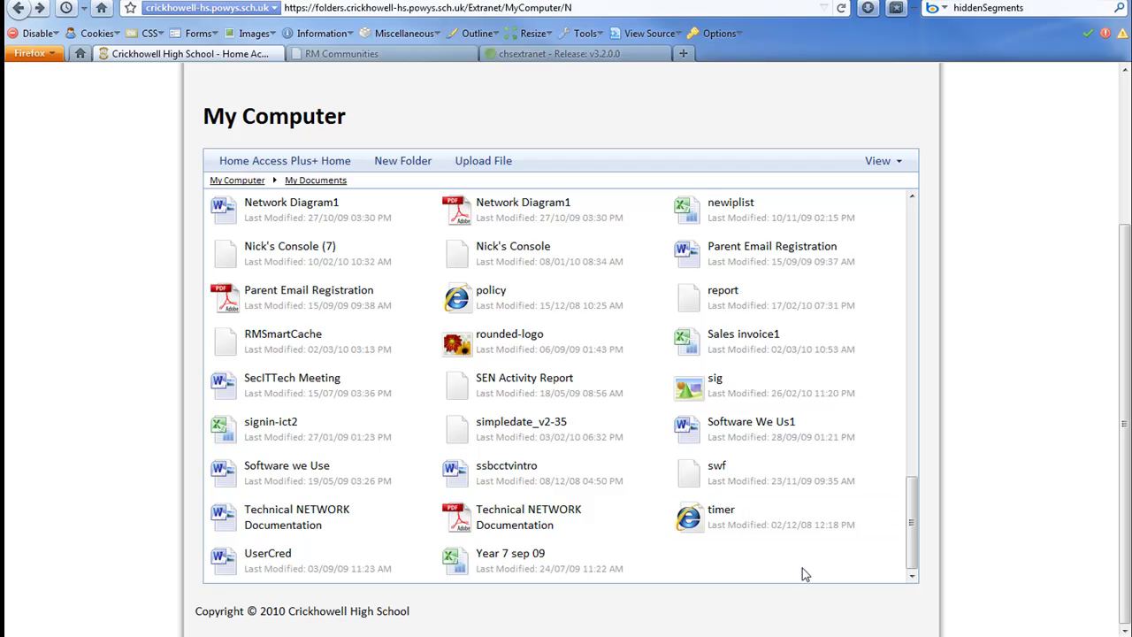
Step: Reopen the HTML preview of Year 7 sep 09, examine its address and columns, and close it
right_click(520, 555)
left_click(534, 617)
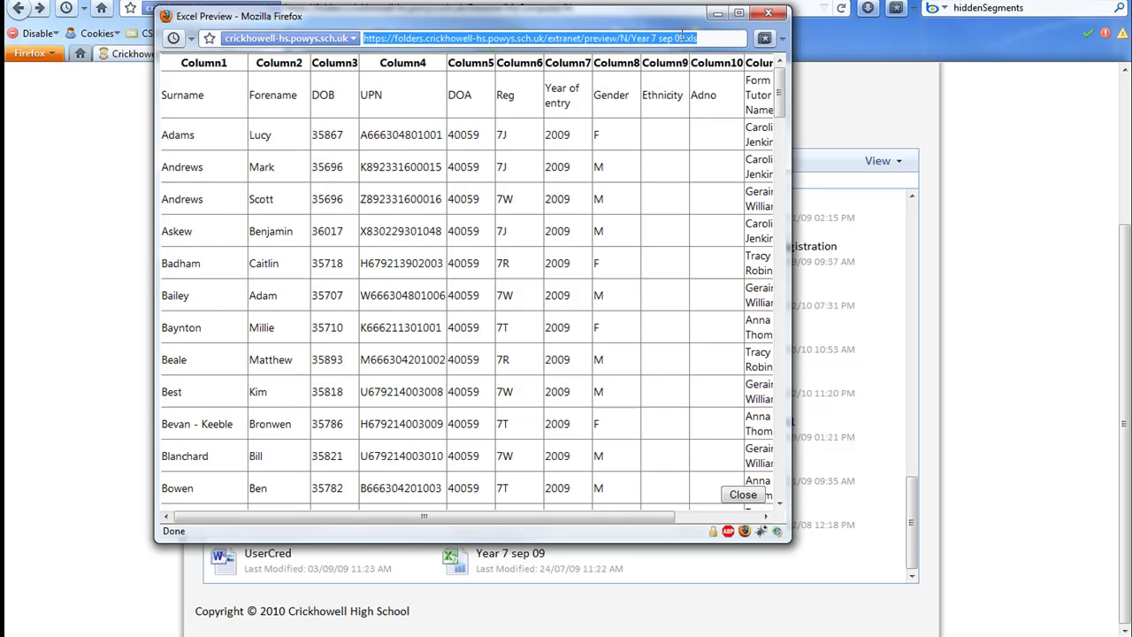
left_click_drag(697, 38, 683, 40)
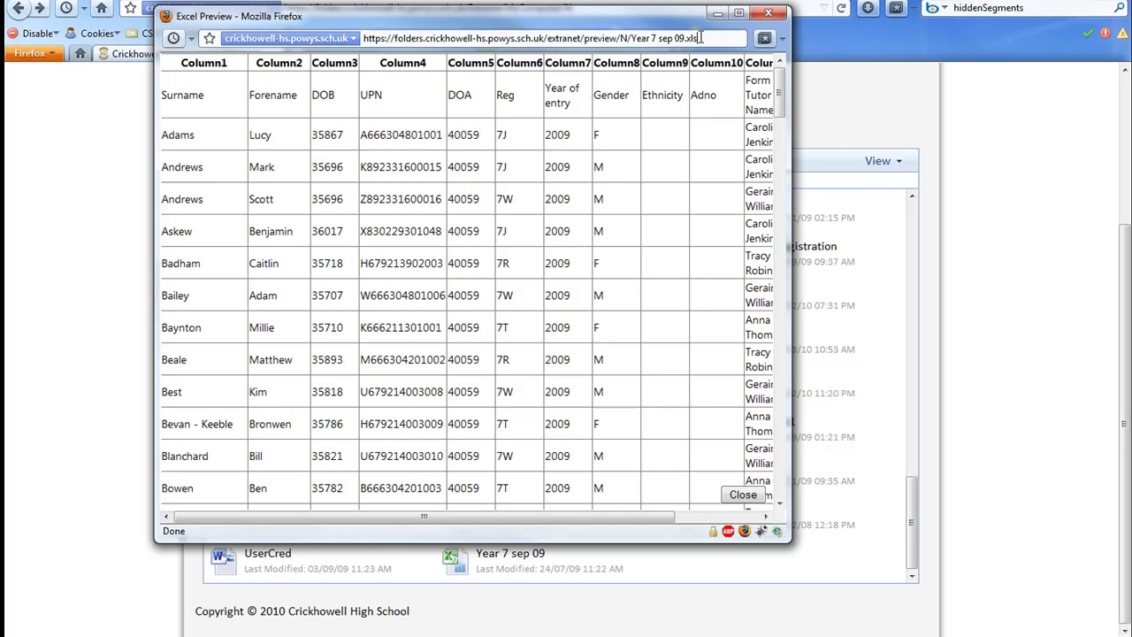
left_click_drag(657, 516, 138, 458)
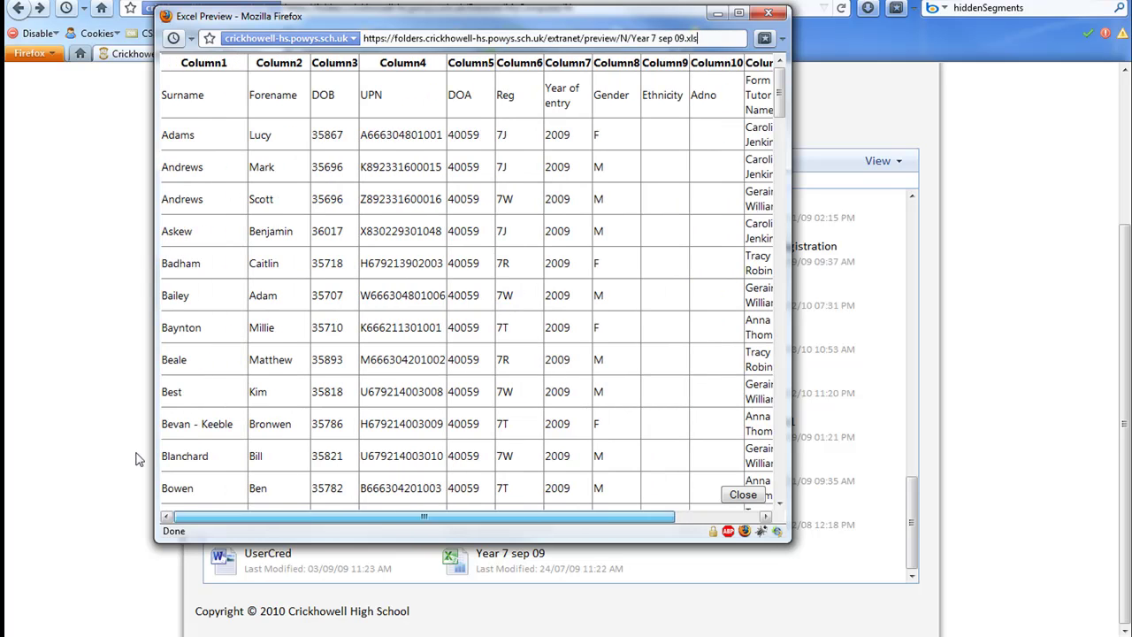
left_click(740, 489)
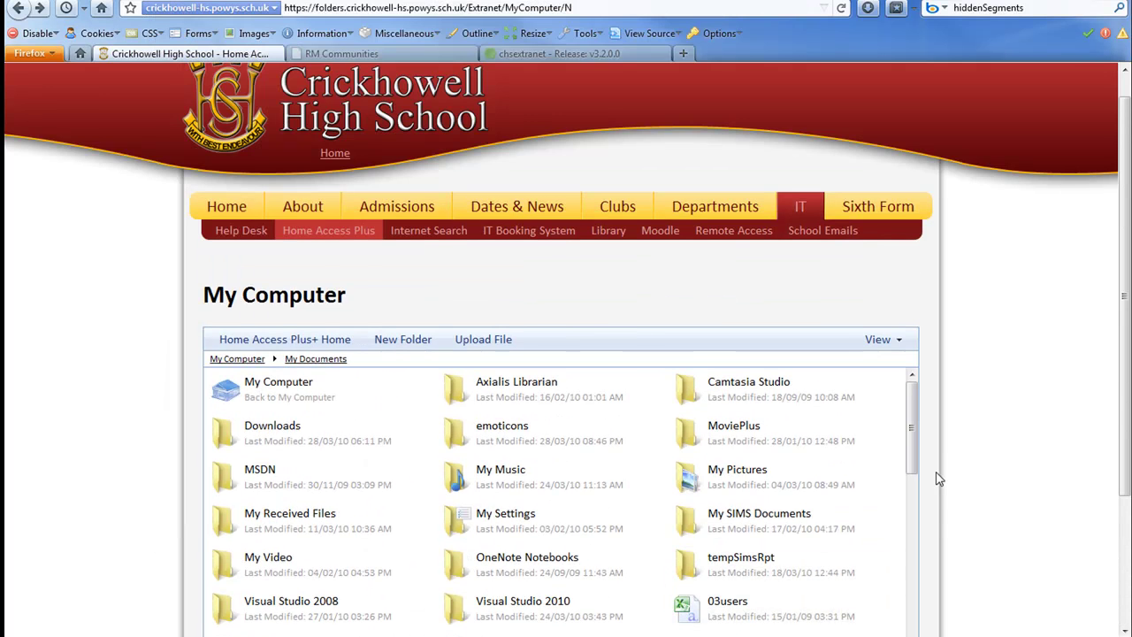
Step: Switch to Windows Explorer and open the inner CHS Extranet folder under Projects in a maximized window
scroll(939, 472, "down", 3)
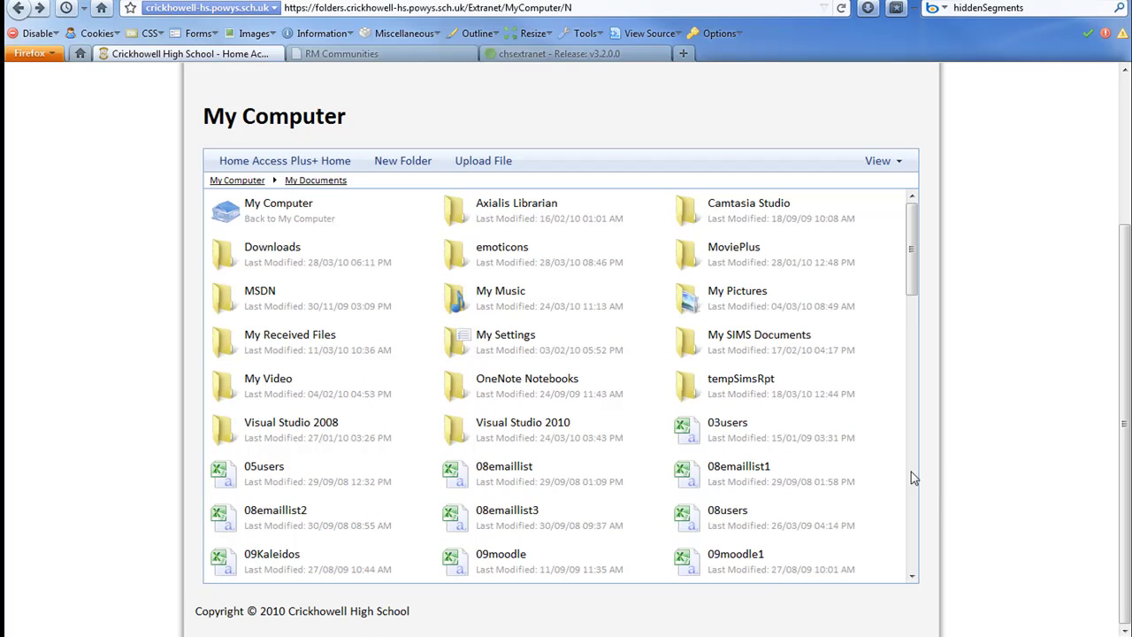
key("super")
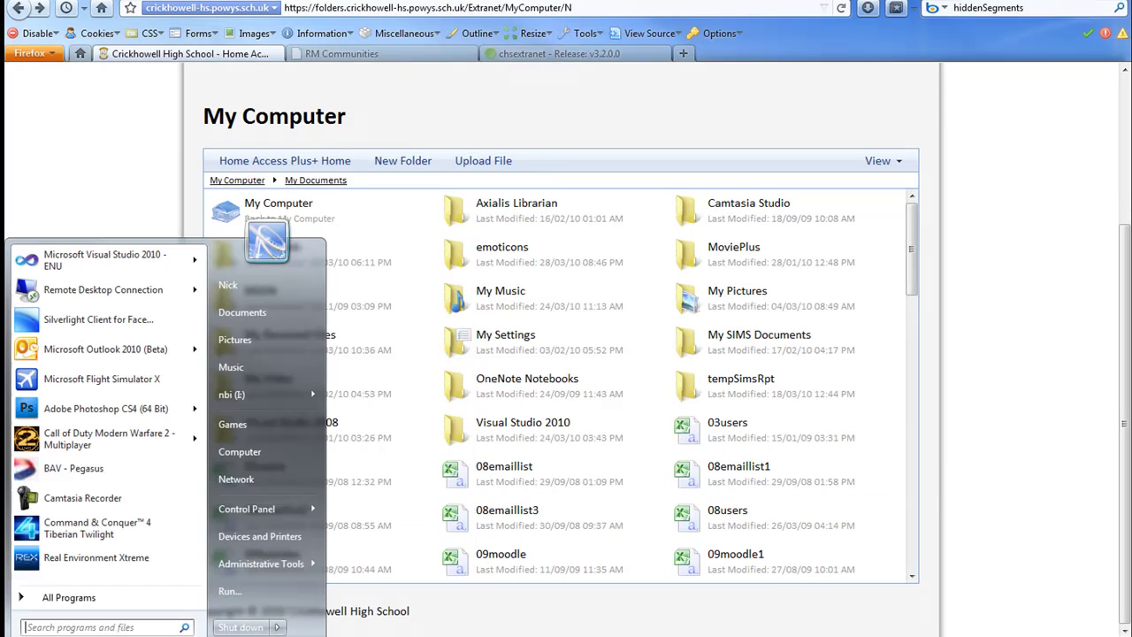
left_click(297, 310)
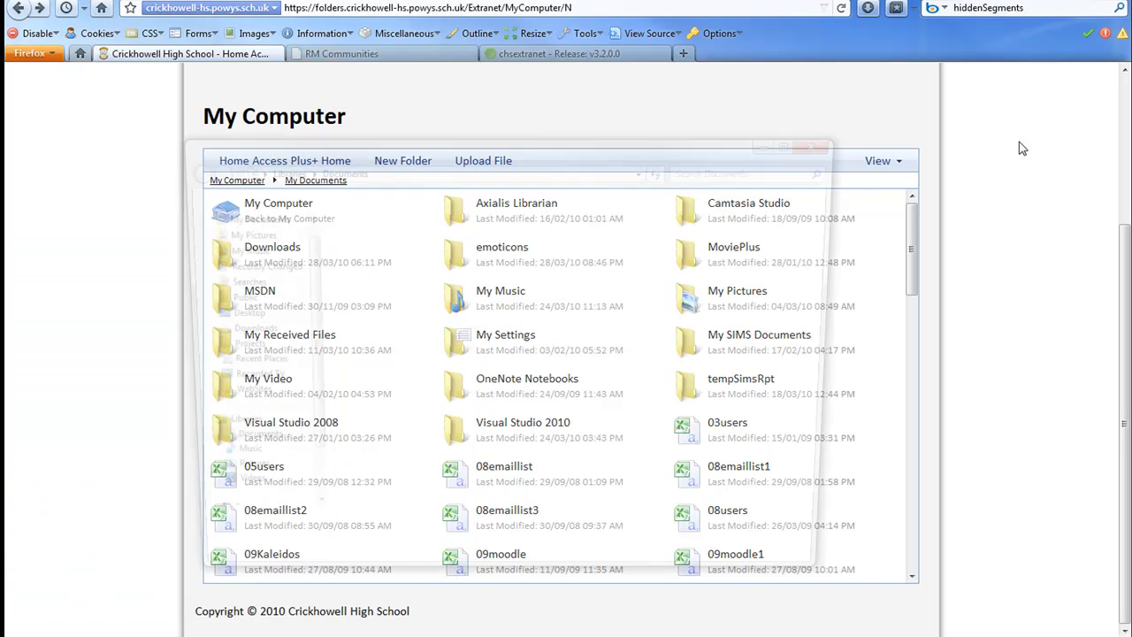
left_click(228, 371)
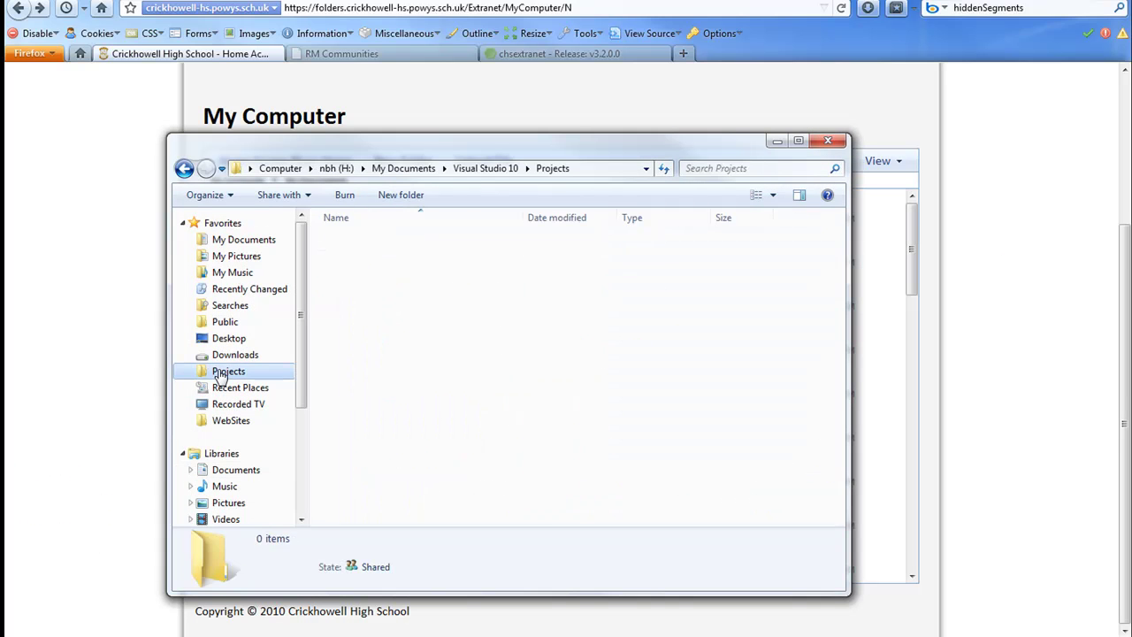
double_click(352, 256)
double_click(354, 239)
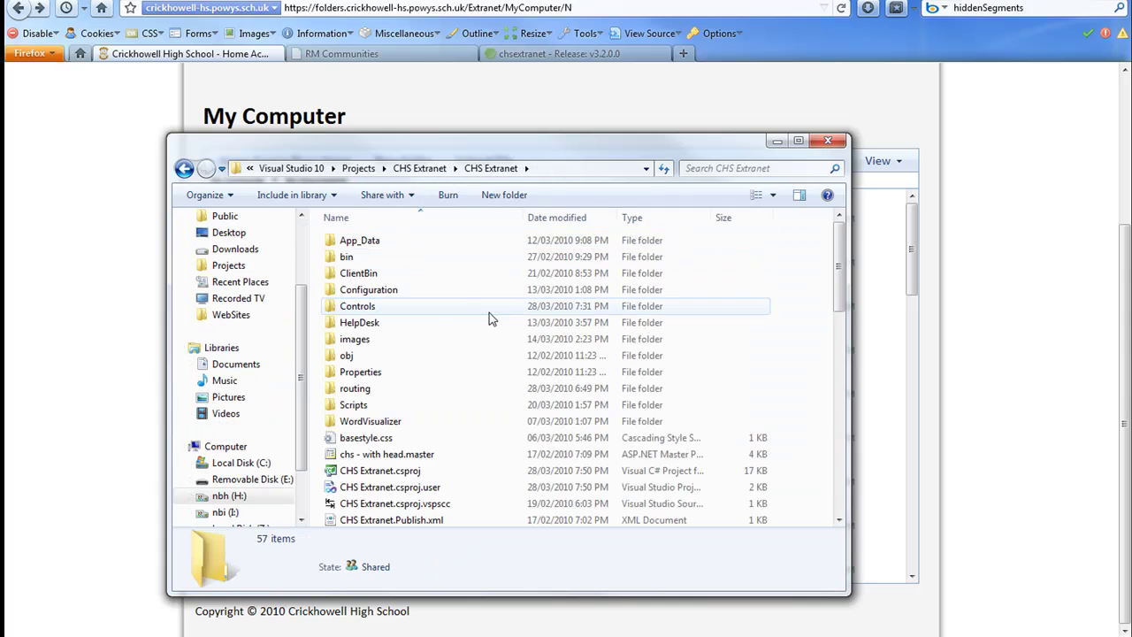
double_click(508, 145)
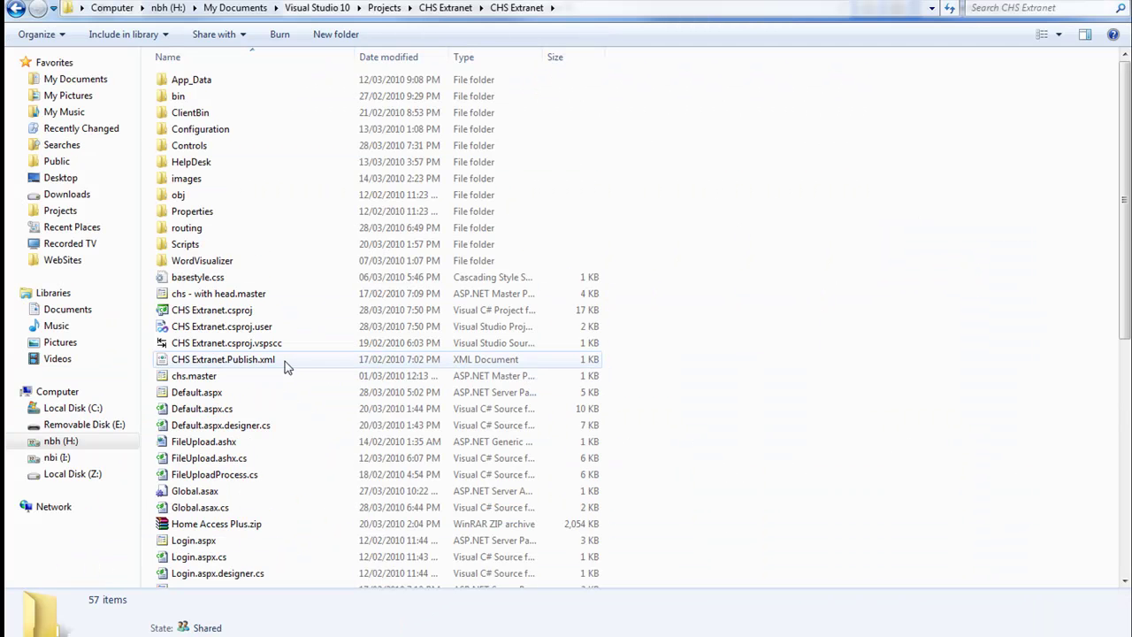
Step: Select basestyle.css, chs.master, Default.aspx, FileUpload.ashx, Global.asax, Login.aspx, move.aspx and mycomputer.aspx together
scroll(354, 453, "down", 2)
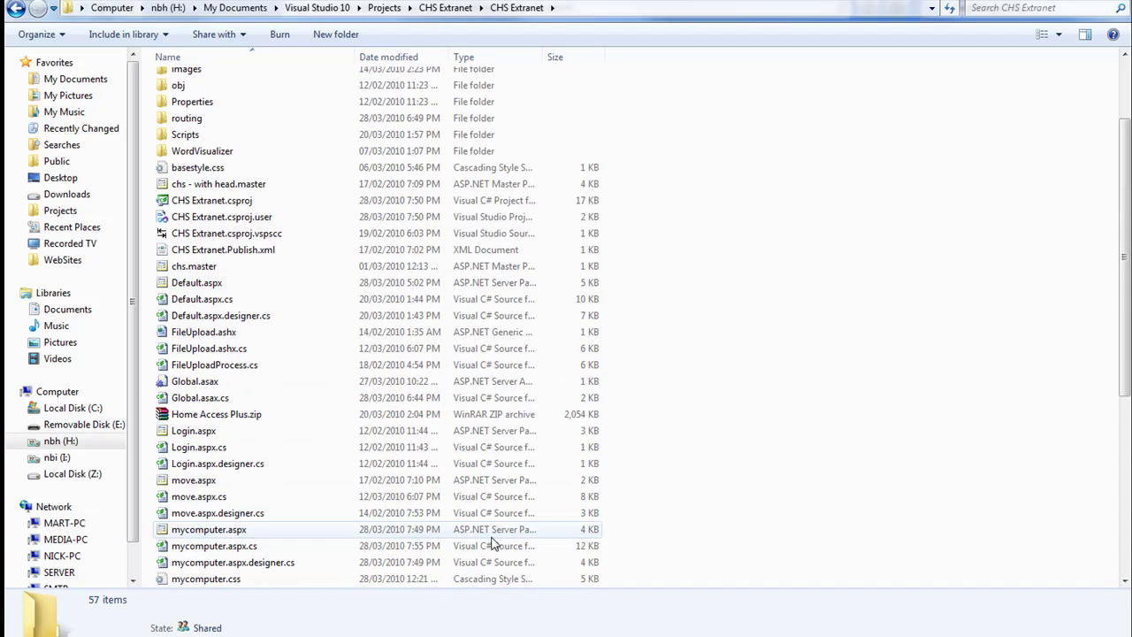
left_click(195, 267)
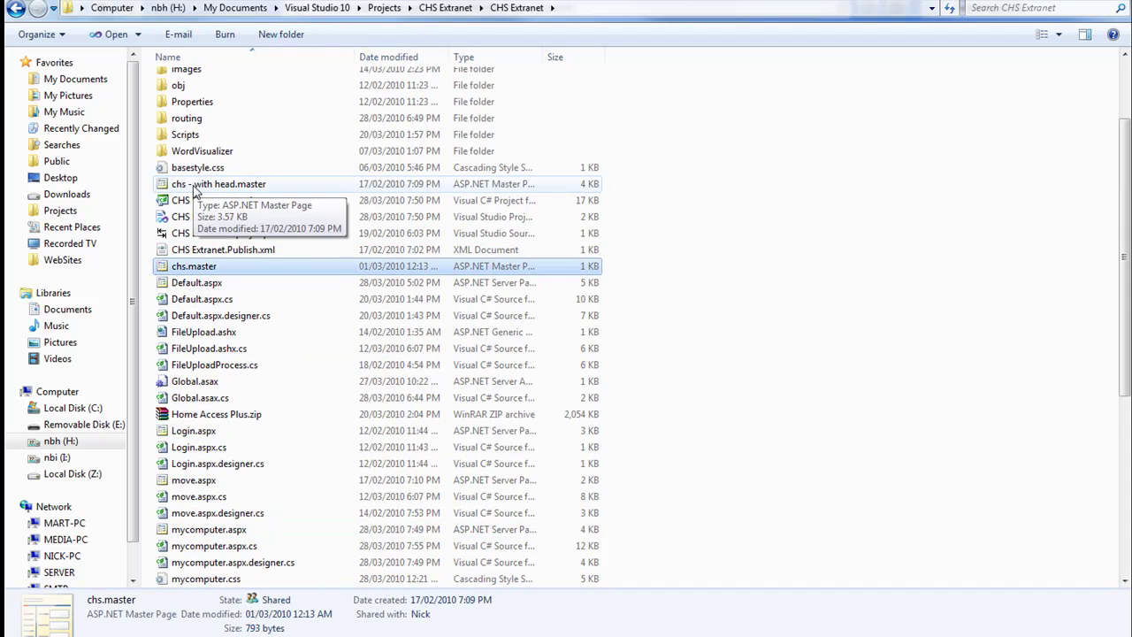
left_click(188, 183, "ctrl")
left_click(187, 167, "ctrl")
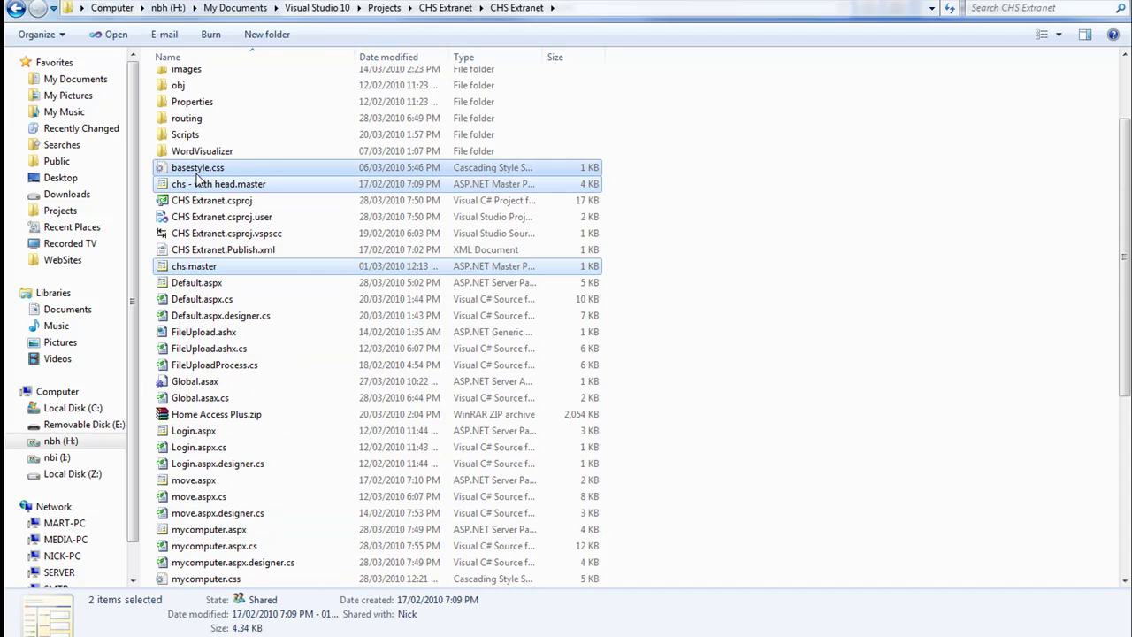
left_click(194, 282, "ctrl")
left_click(210, 186, "ctrl")
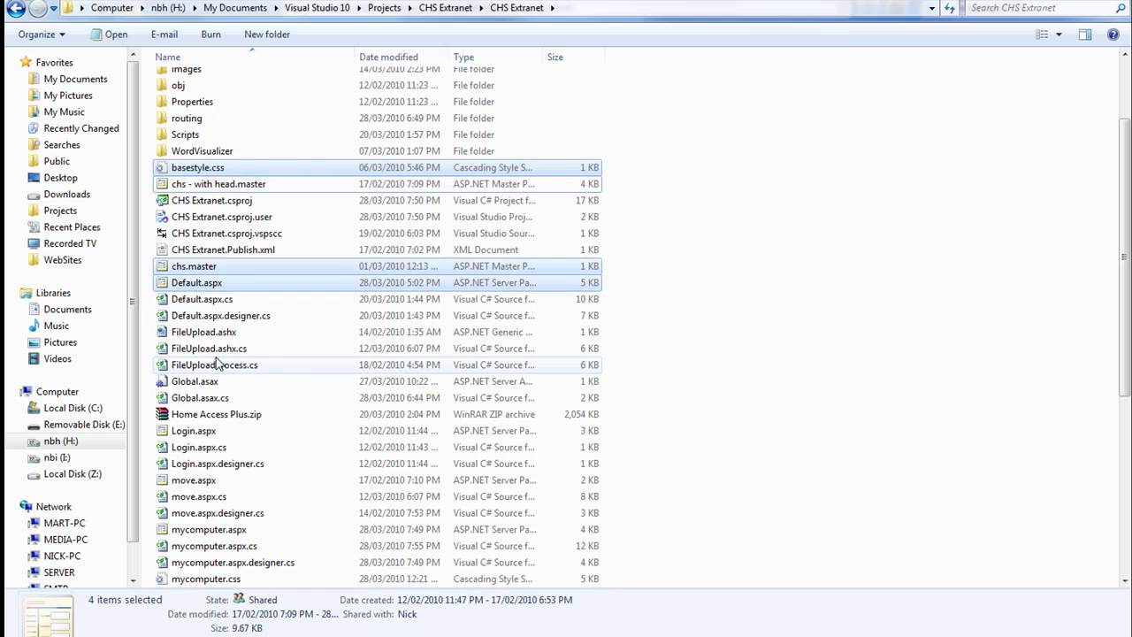
left_click(203, 333, "ctrl")
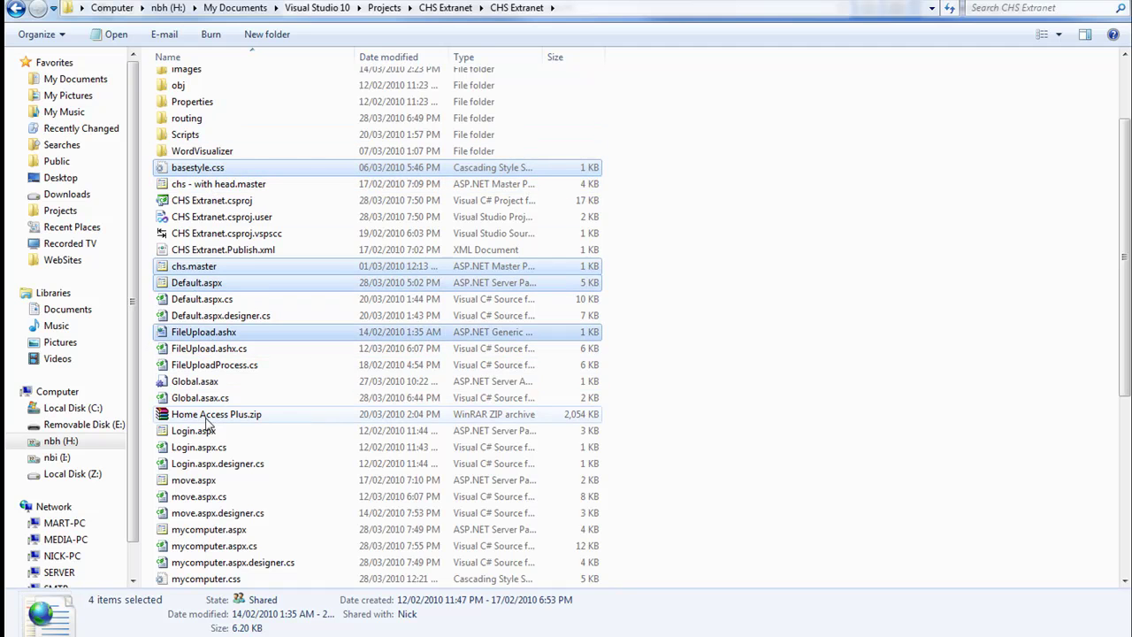
left_click(212, 383, "ctrl")
left_click(212, 431, "ctrl")
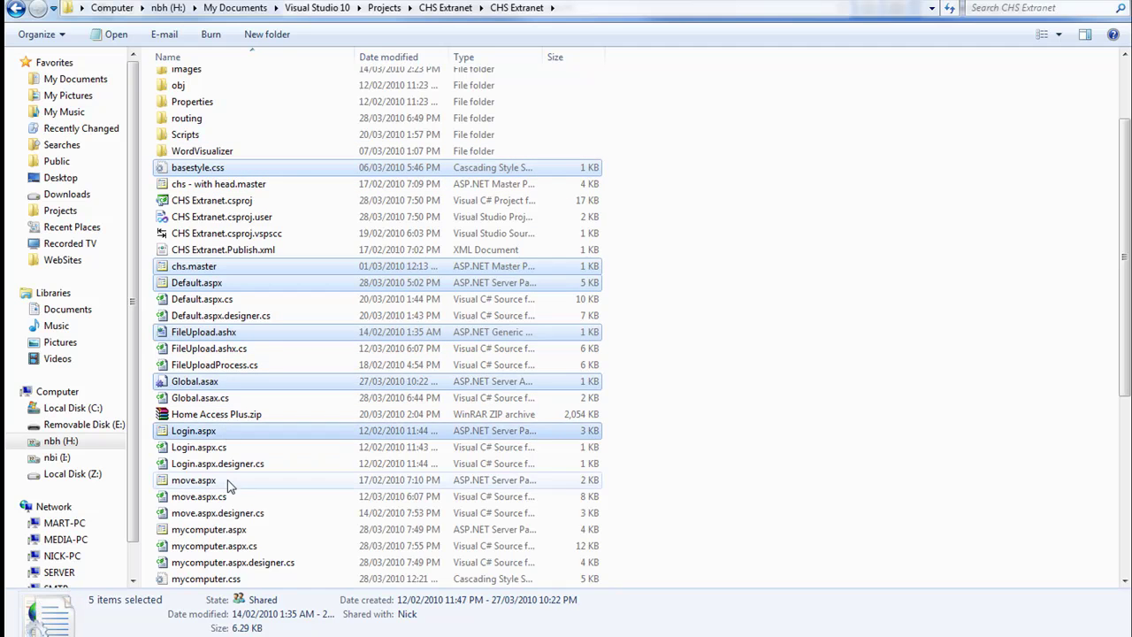
left_click(199, 480, "ctrl")
left_click(209, 529, "ctrl")
Step: Add mycomputer.css, p.ashx, unauthorised.aspx, upload.aspx, UploadH.aspx and Web.config to the file selection
scroll(314, 502, "down", 2)
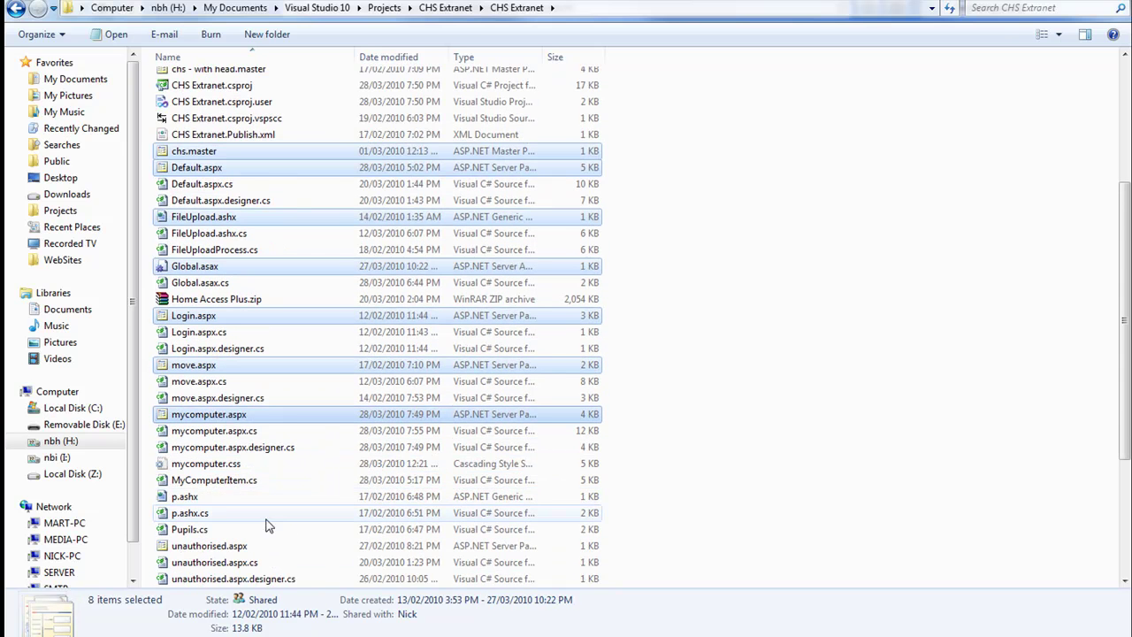
left_click(199, 463, "ctrl")
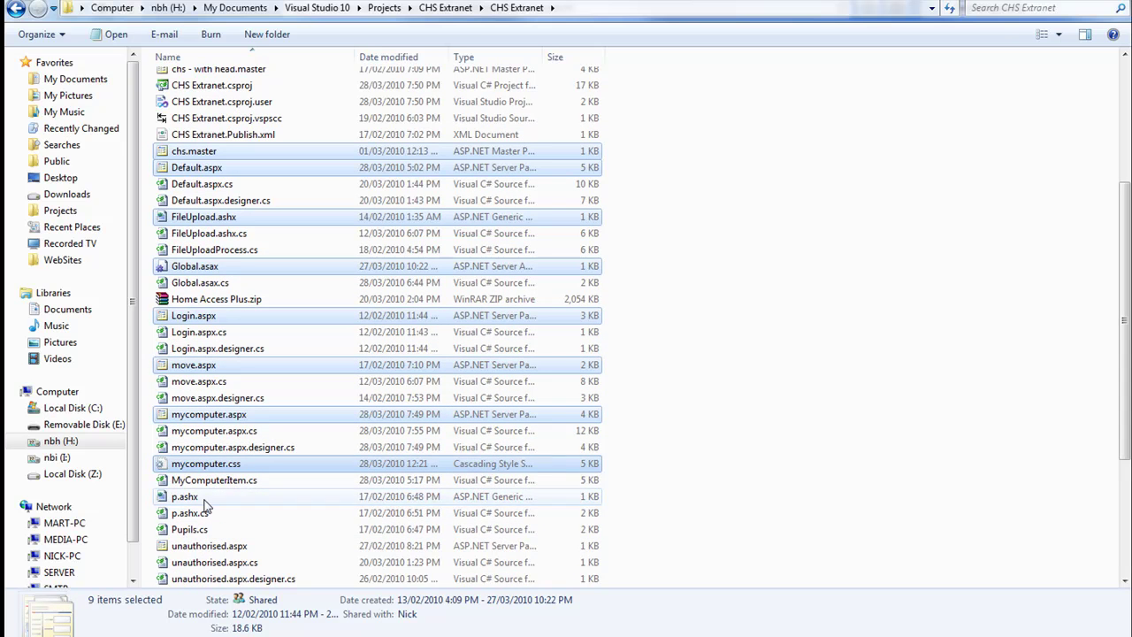
left_click(185, 496, "ctrl")
left_click(209, 546, "ctrl")
scroll(314, 476, "down", 3)
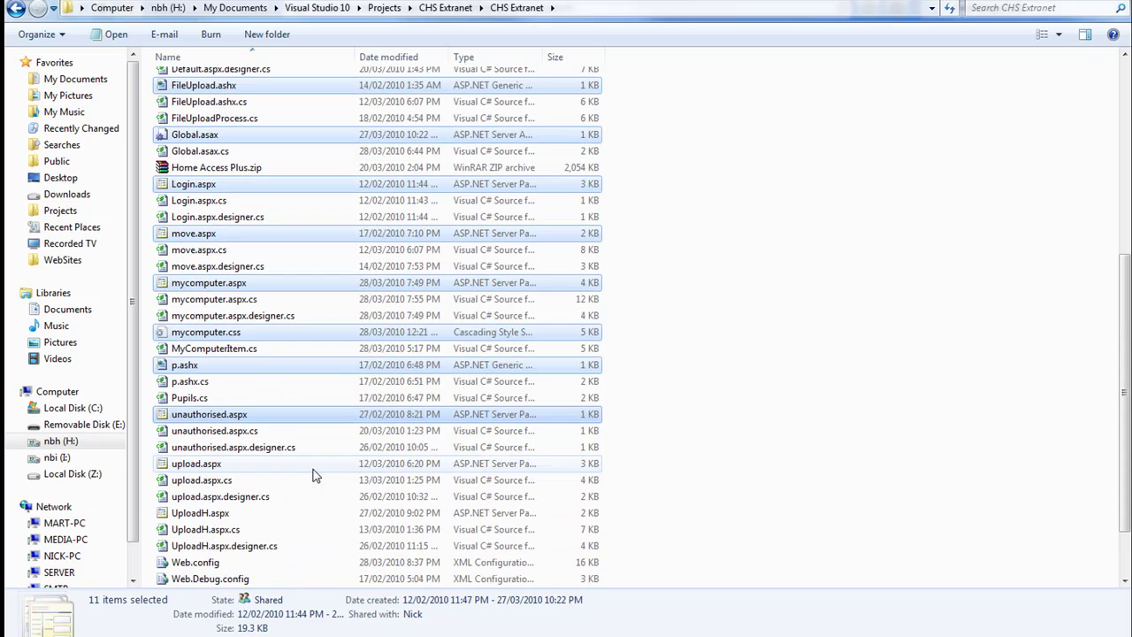
left_click(212, 464, "ctrl")
left_click(208, 515, "ctrl")
scroll(299, 527, "down", 1)
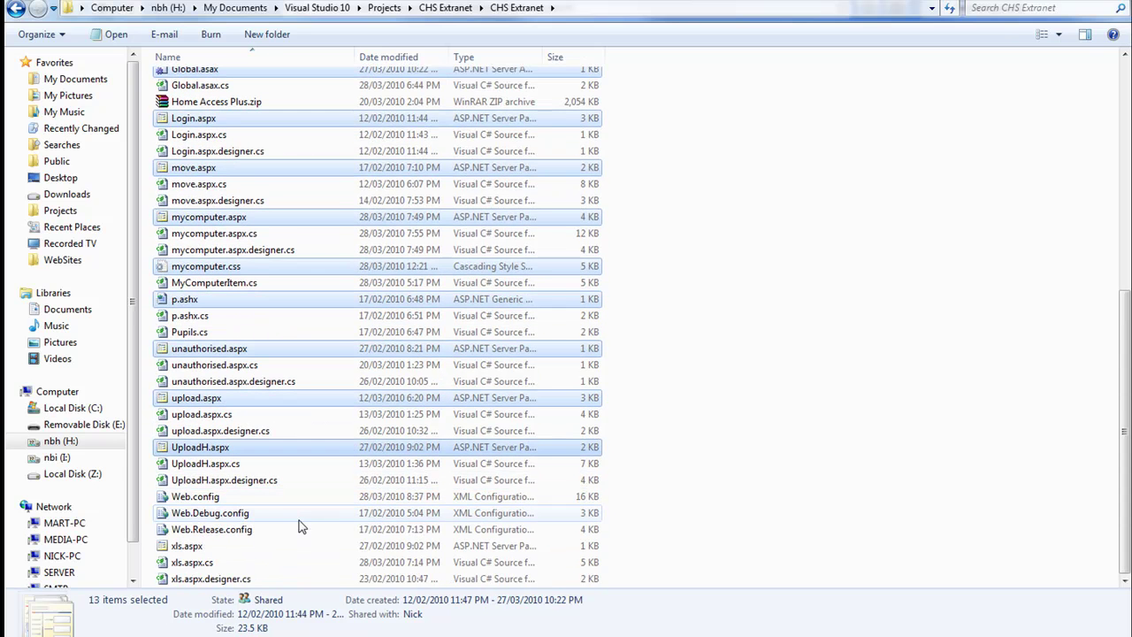
left_click(234, 497, "ctrl")
Step: Add the Controls, ClientBin, bin, App_Data, Scripts, images and HelpDesk folders to the selection
scroll(545, 545, "up", 9)
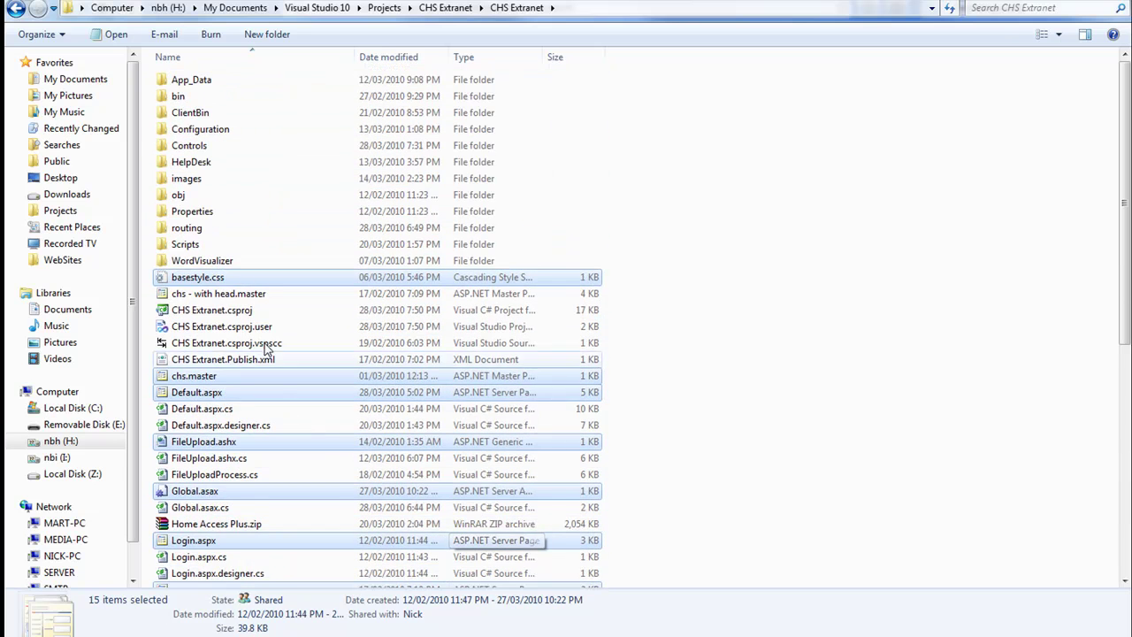
left_click(199, 150, "ctrl")
left_click(202, 114, "ctrl")
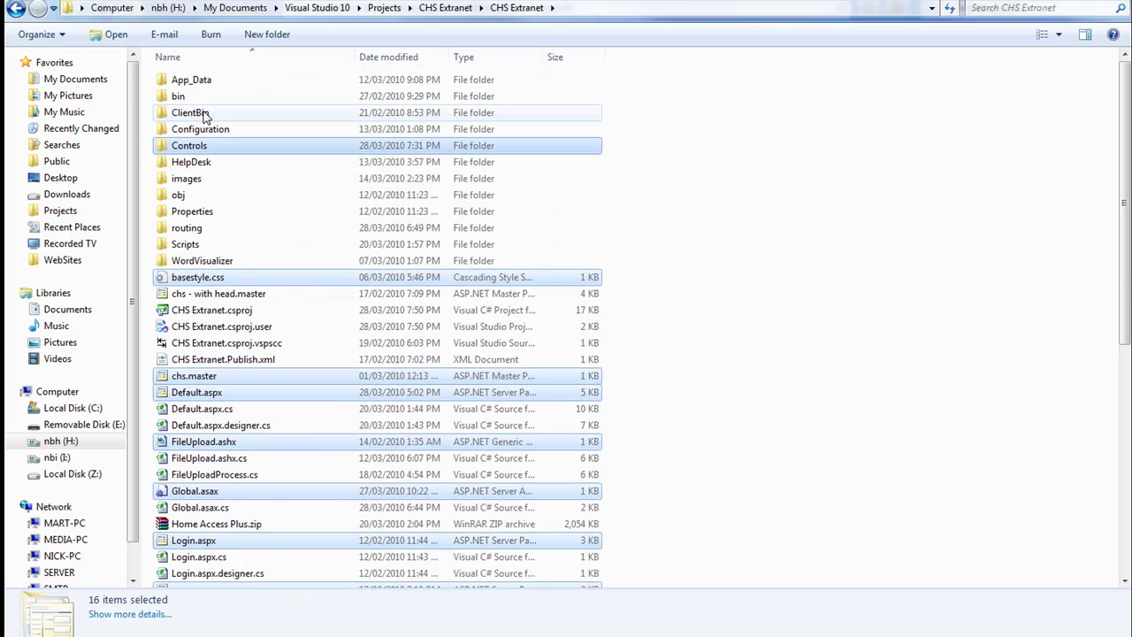
left_click(178, 95, "ctrl")
left_click(191, 80, "ctrl")
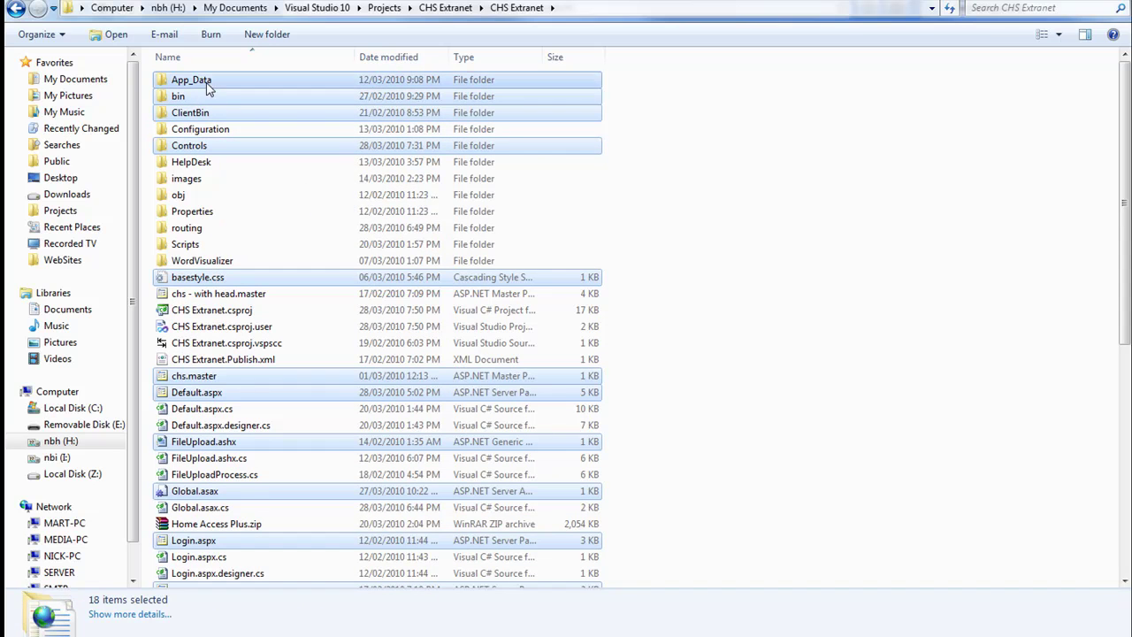
left_click(196, 246, "ctrl")
left_click(204, 179, "ctrl")
left_click(292, 162, "ctrl")
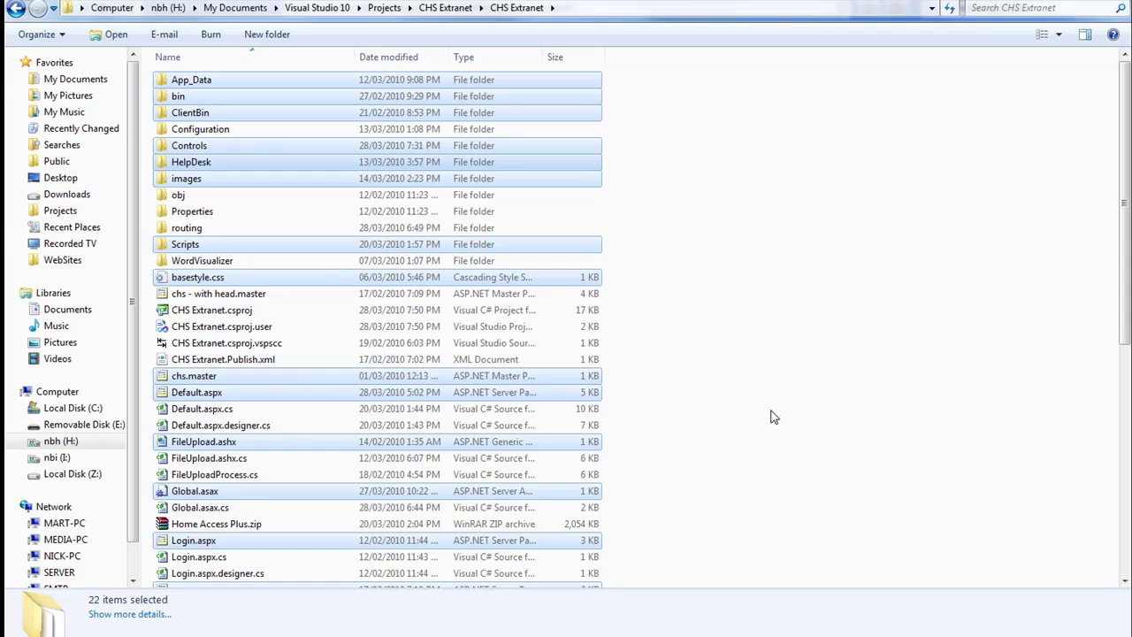
Step: Clear the file selection, inspect the contents of the Controls folder, and return to the parent CHS Extranet folder
scroll(770, 416, "down", 6)
scroll(773, 421, "up", 6)
left_click(775, 425)
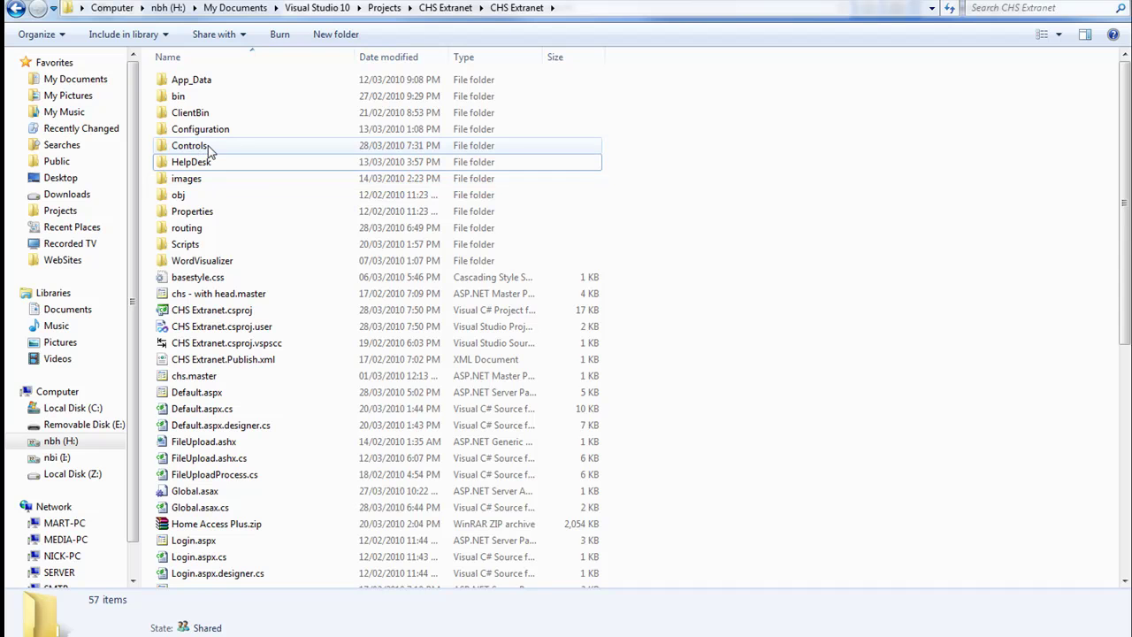
mouse_move(210, 152)
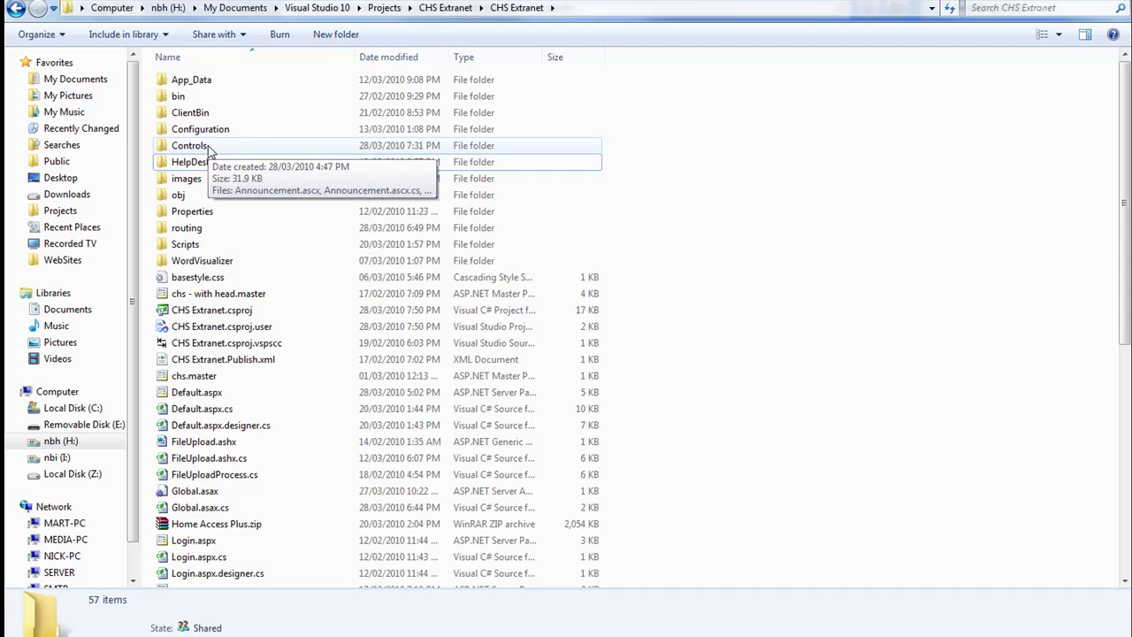
double_click(209, 150)
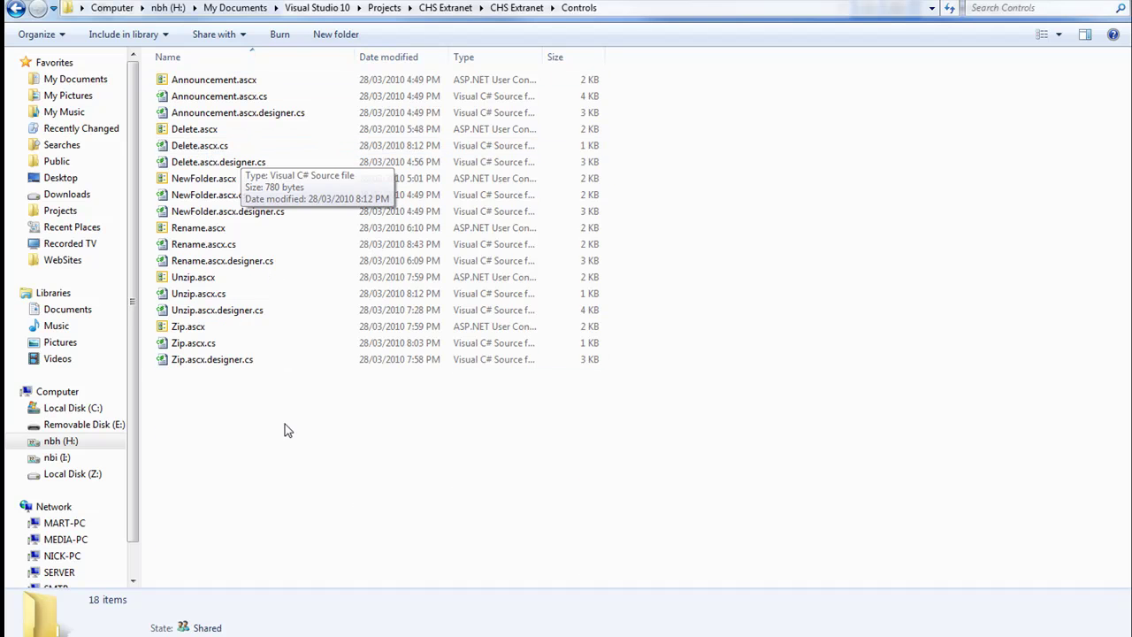
key("alt+Left")
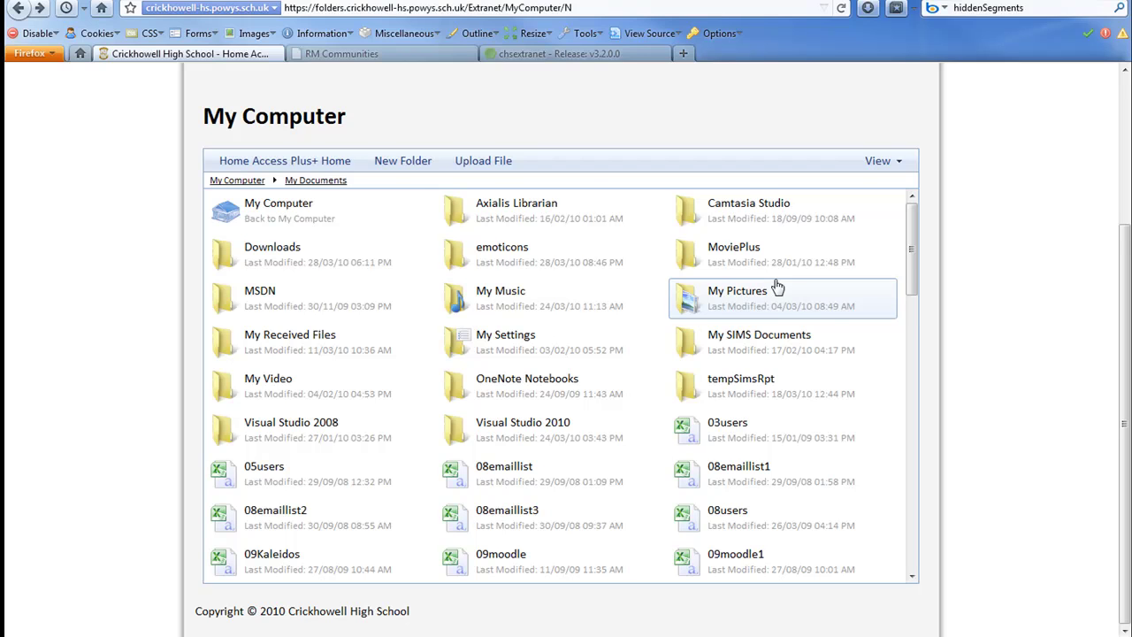
Step: In Firefox, open the file uploader for My Documents, show its HTML uploader, and cancel without uploading
left_click(469, 172)
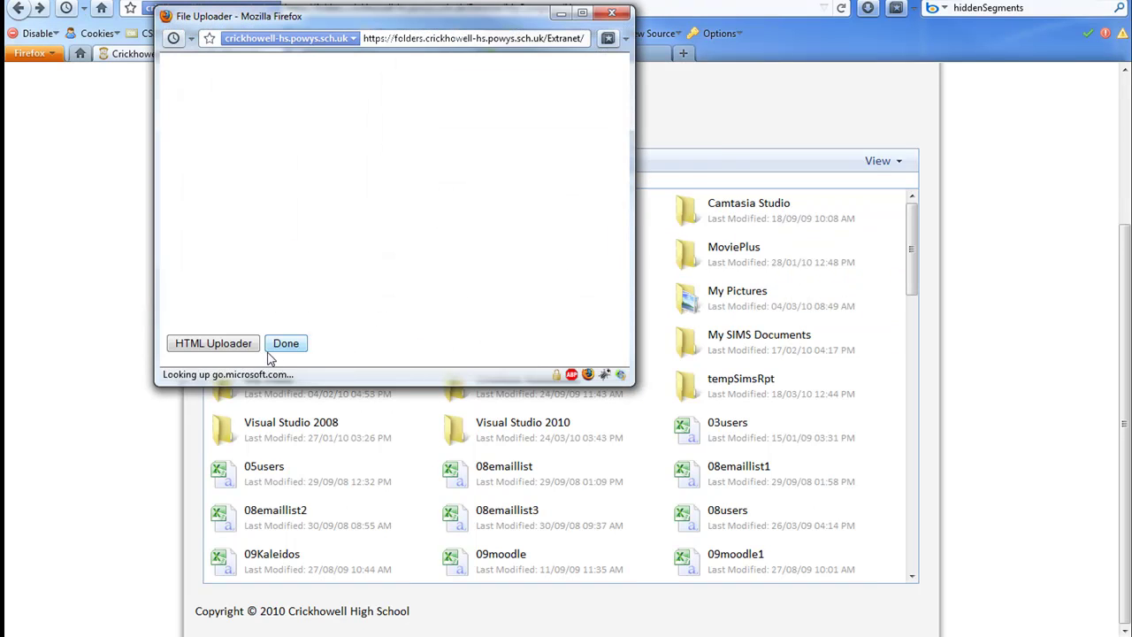
left_click(256, 350)
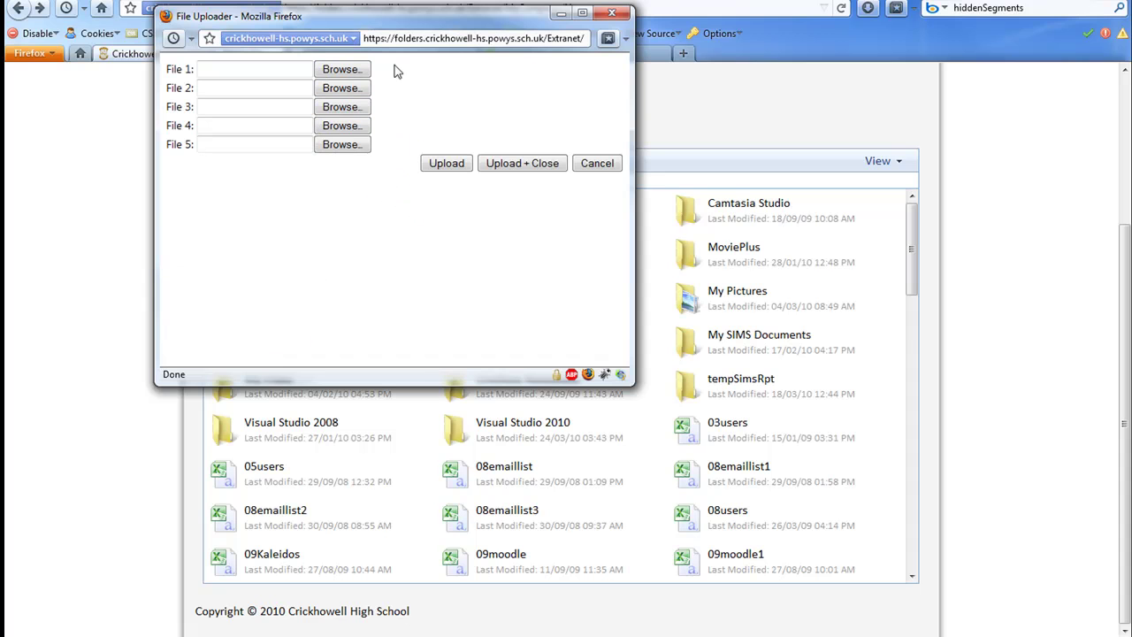
left_click(595, 164)
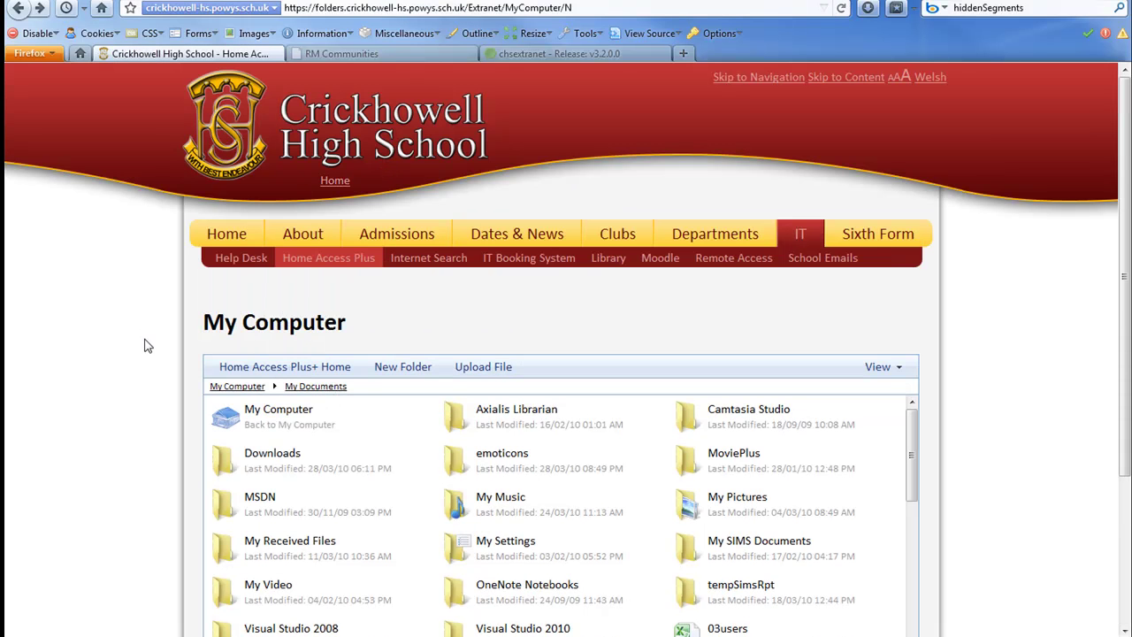
scroll(181, 292, "down", 4)
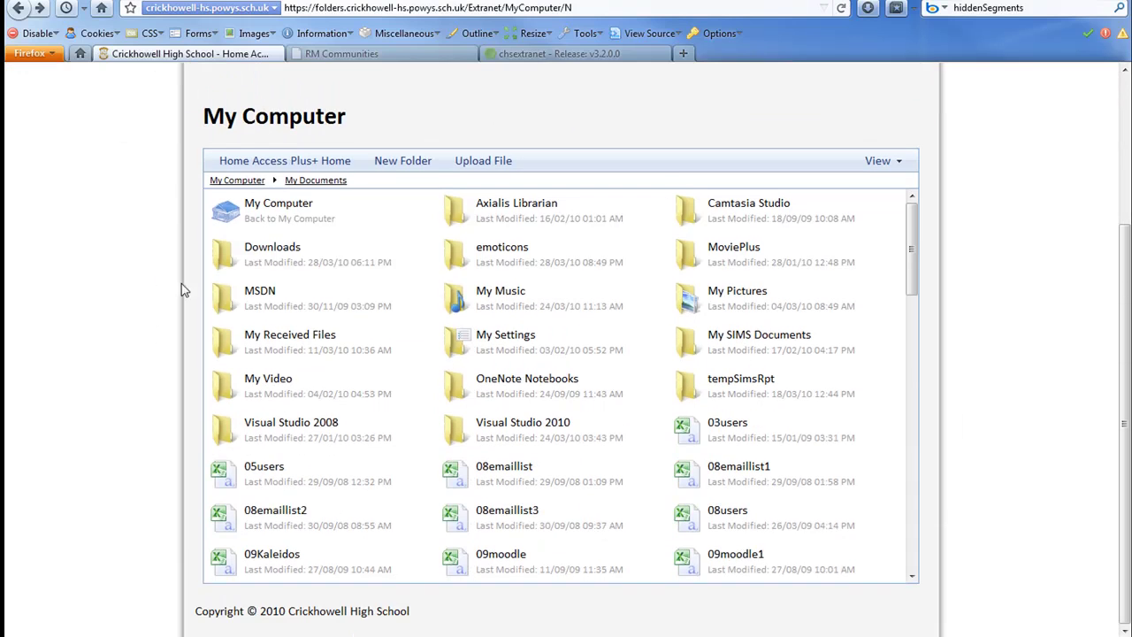
Step: Go to the Home Access Plus+ home page, open the Help Desk, and view the PE Computer ticket down to its note form
left_click(275, 166)
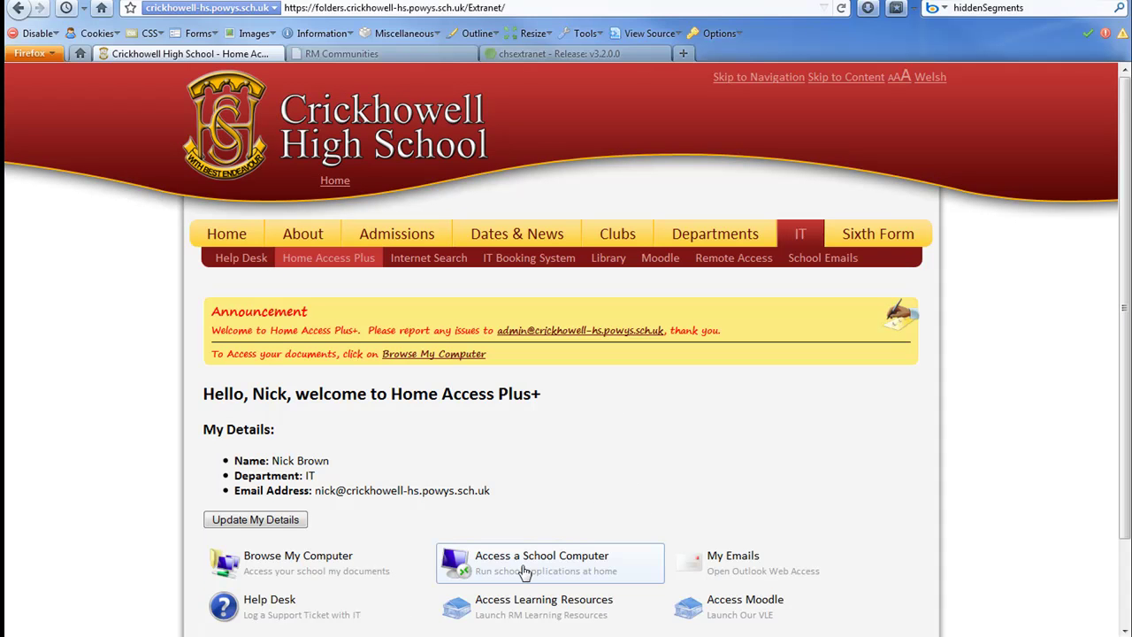
left_click(311, 598)
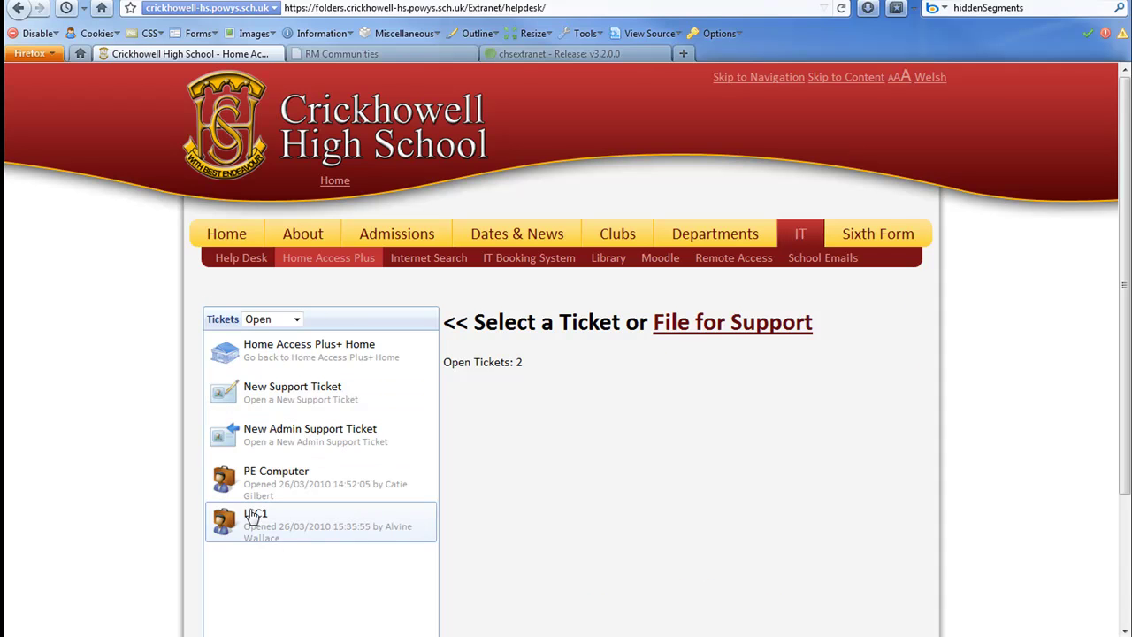
left_click(364, 494)
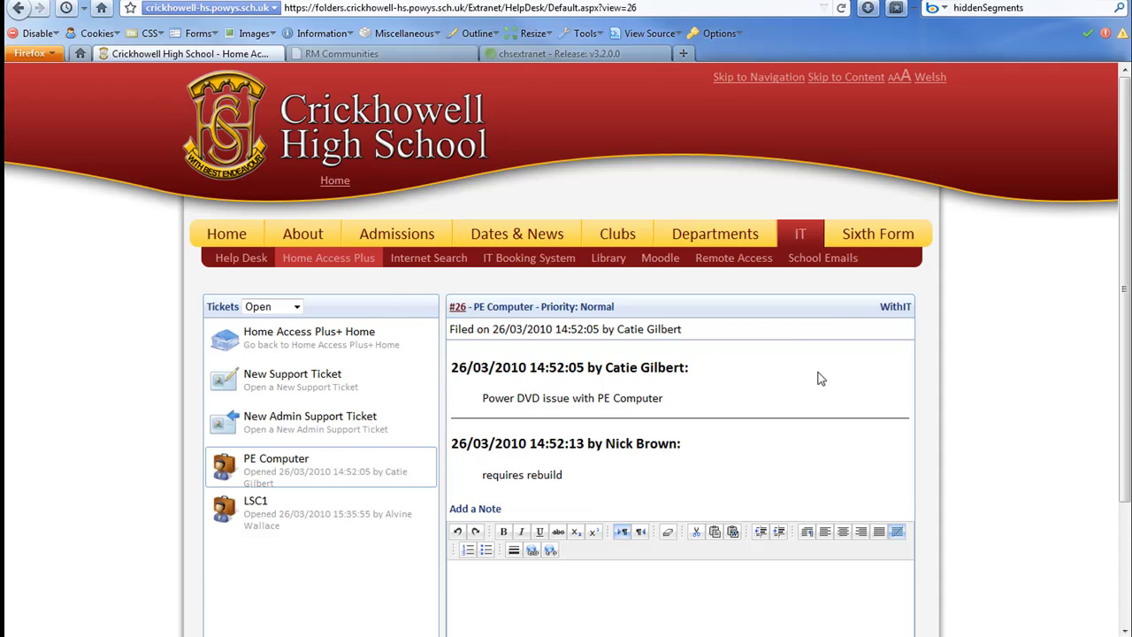
scroll(819, 378, "down", 3)
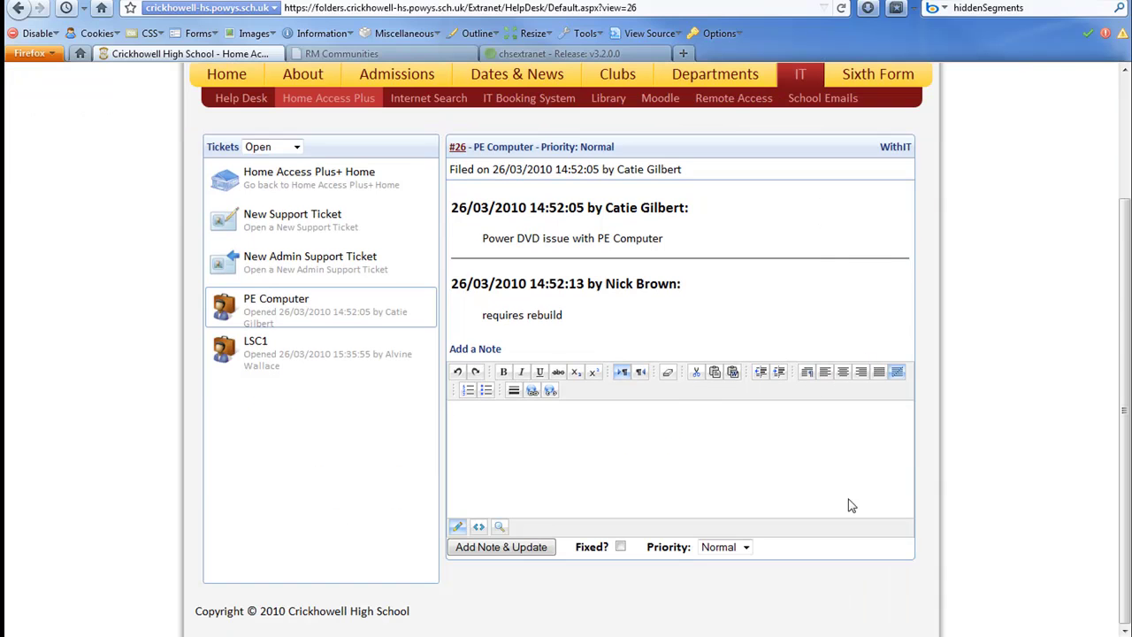
Step: Return from the PE Computer ticket through the Help Desk to the links on the Home Access Plus+ home page
key("alt+Left")
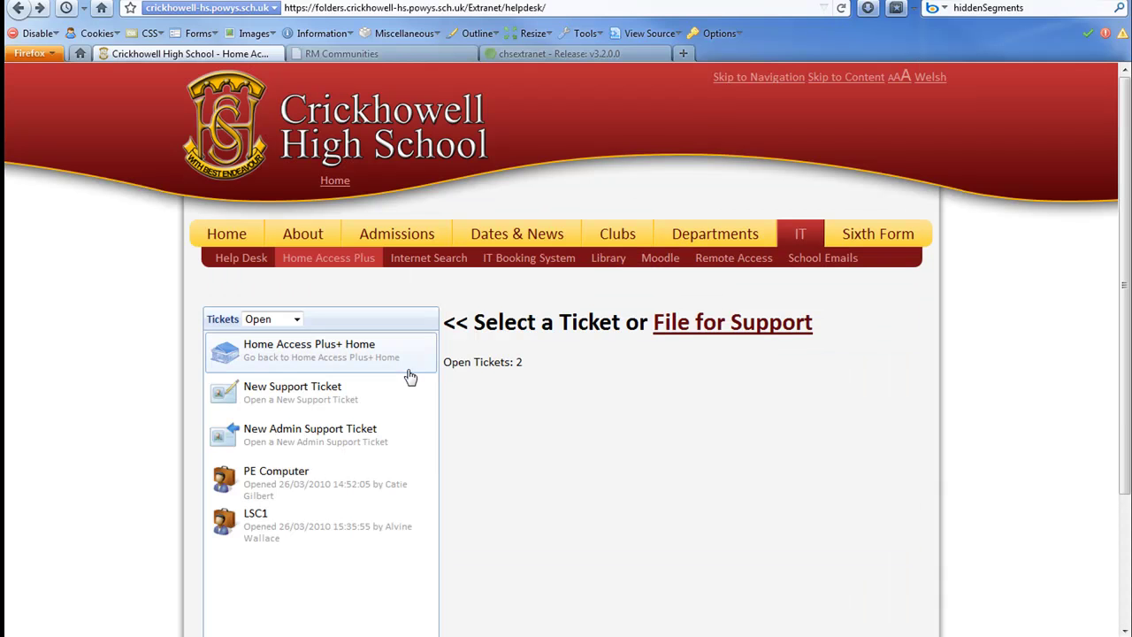
key("alt+Left")
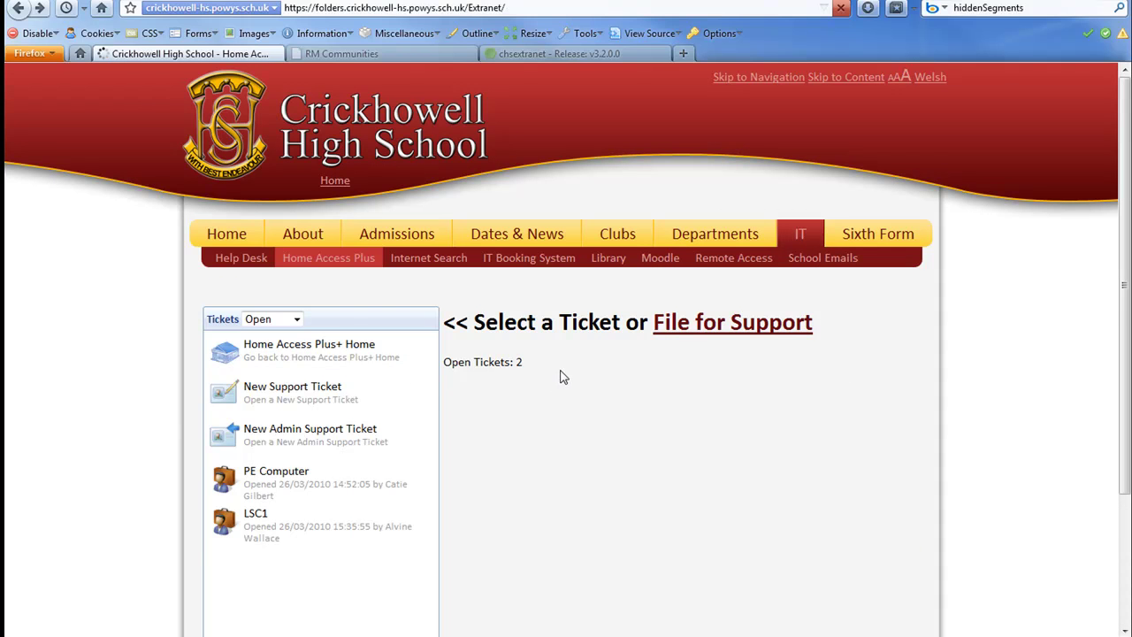
scroll(746, 489, "down", 3)
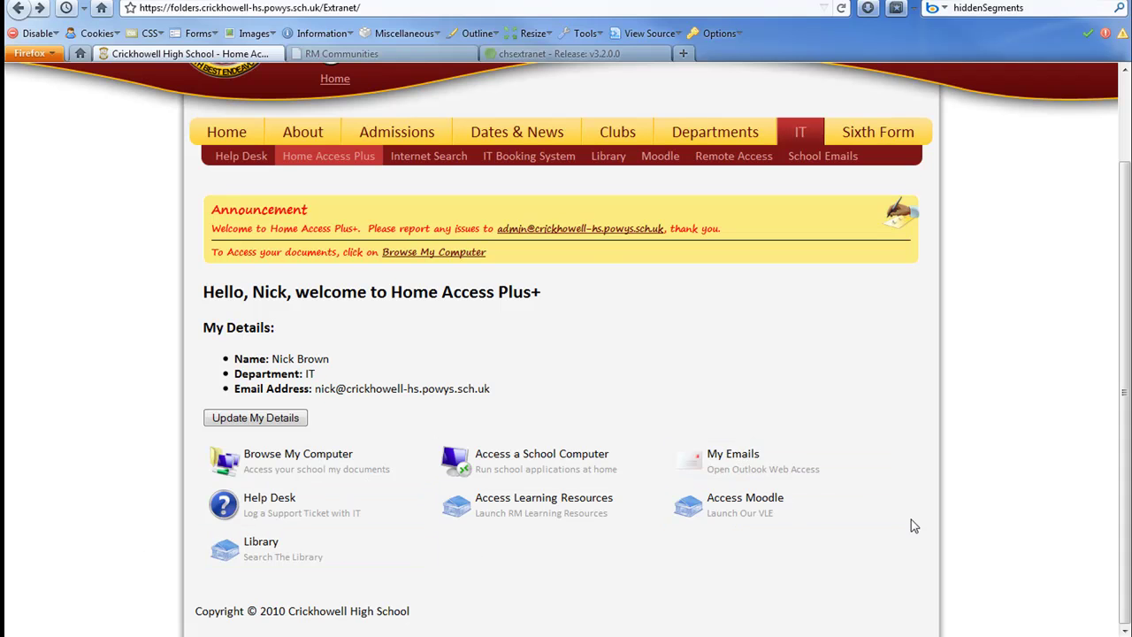
left_click_drag(588, 261, 637, 278)
left_click(196, 218)
left_click(635, 278)
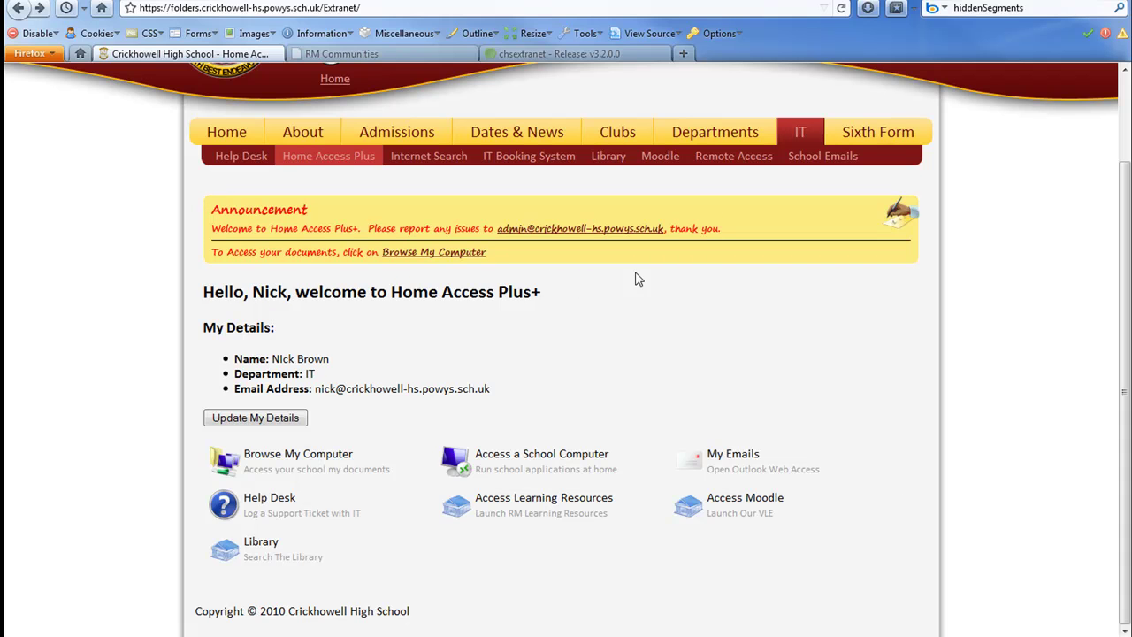